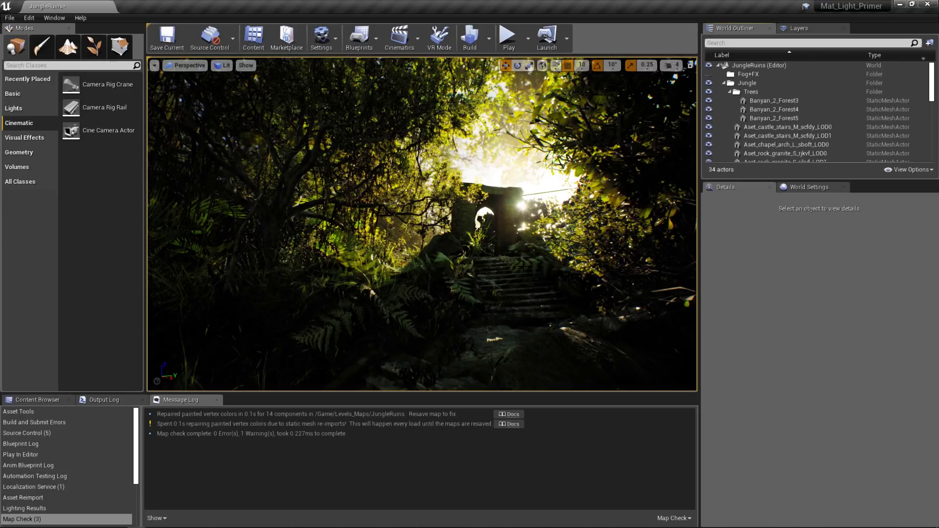
Drag an Exponential Height Fog from Visual Effects into the level, then select the Sun
click(44, 65)
text(fog)
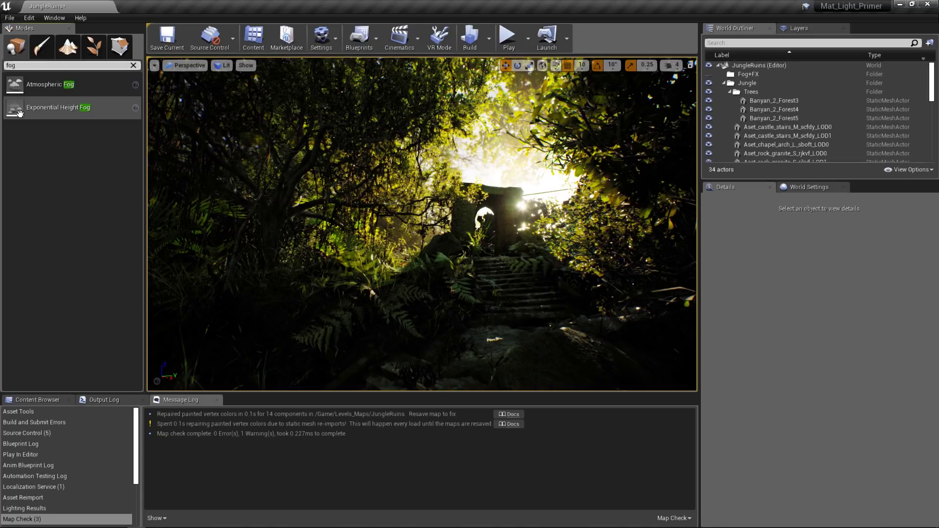
click(133, 66)
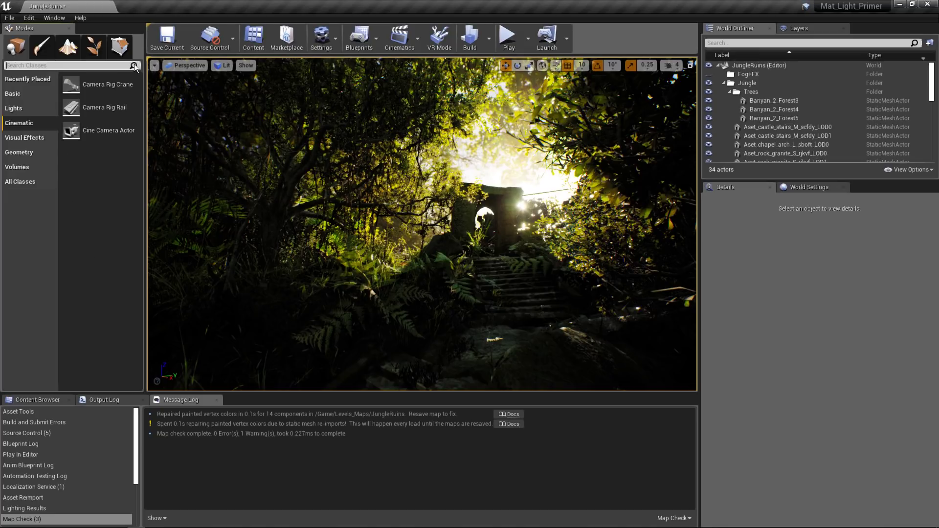
click(30, 140)
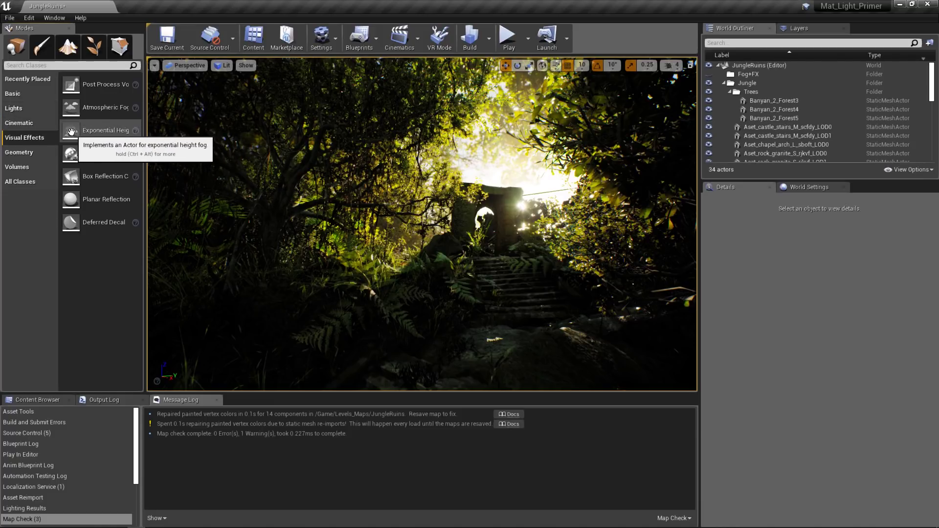
drag(71, 131, 401, 243)
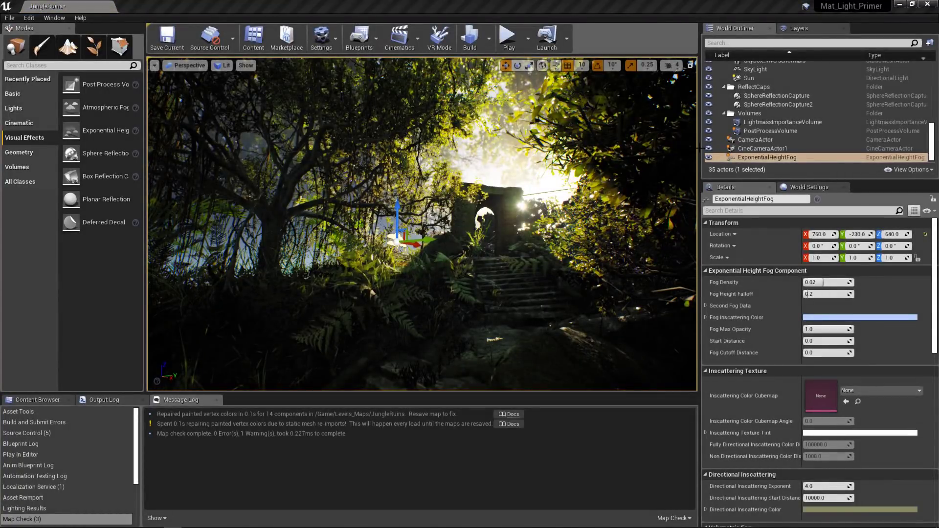
click(750, 79)
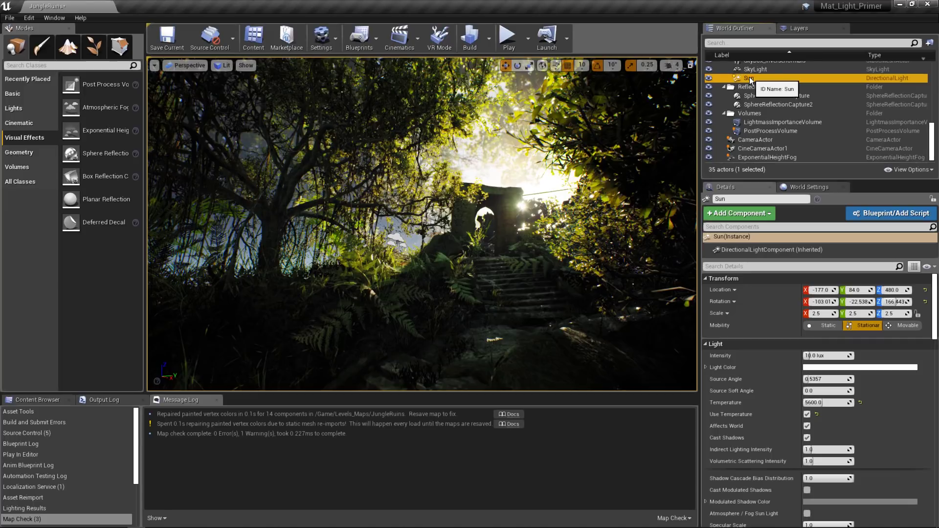
drag(539, 261, 557, 262)
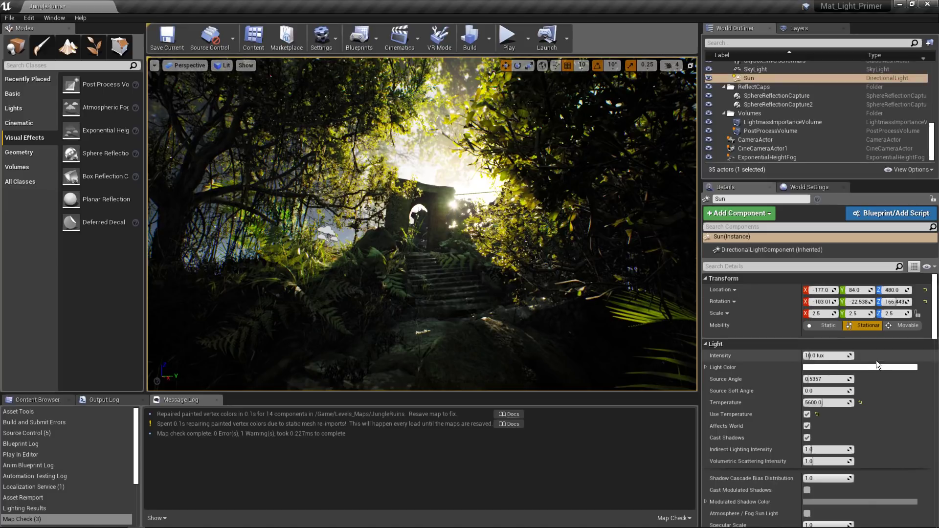
Enable Light Shaft Occlusion and Light Shaft Bloom on the Sun light
scroll(876, 360, down, 5)
scroll(877, 360, down, 5)
scroll(876, 360, down, 5)
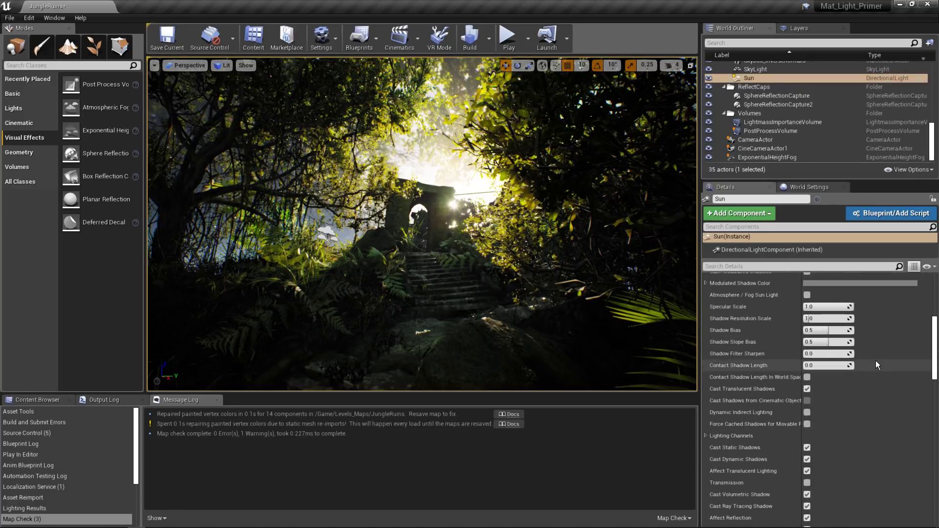
scroll(877, 360, down, 5)
scroll(877, 360, down, 2)
scroll(876, 360, down, 2)
scroll(876, 360, down, 2)
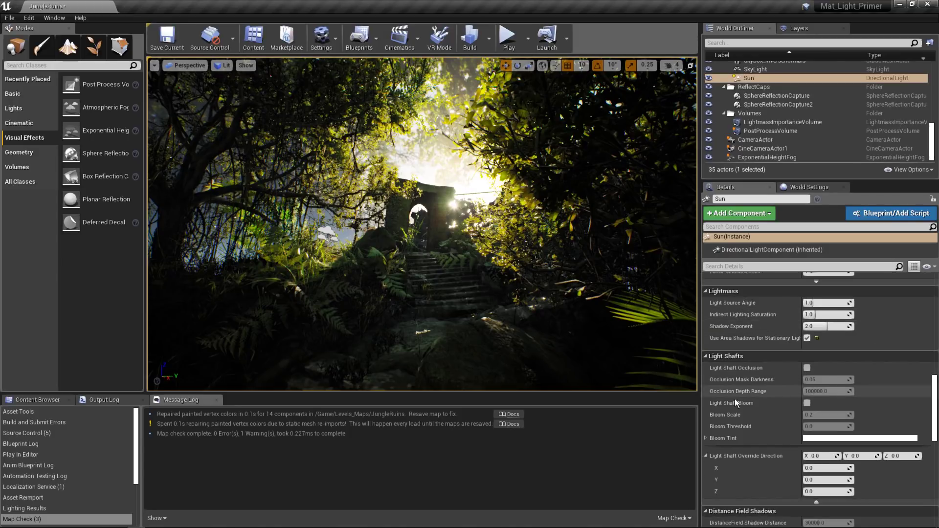
click(808, 368)
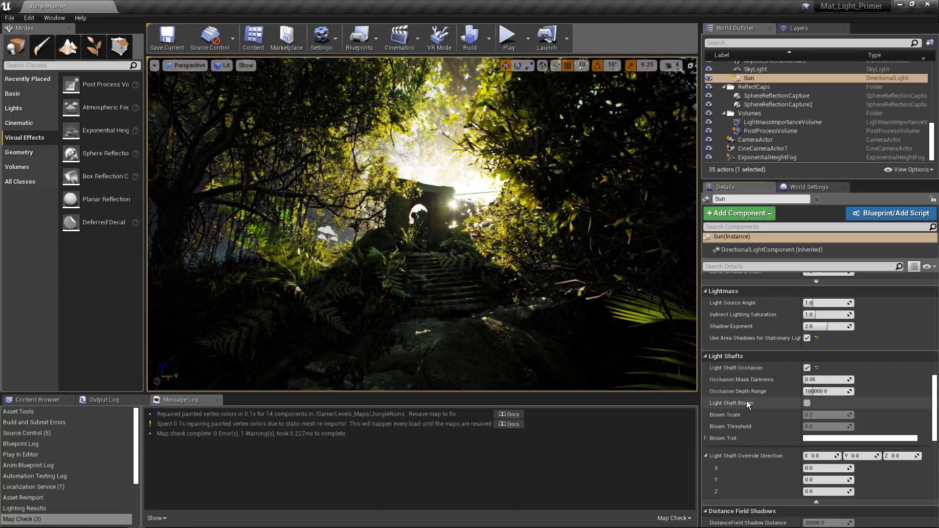
click(809, 404)
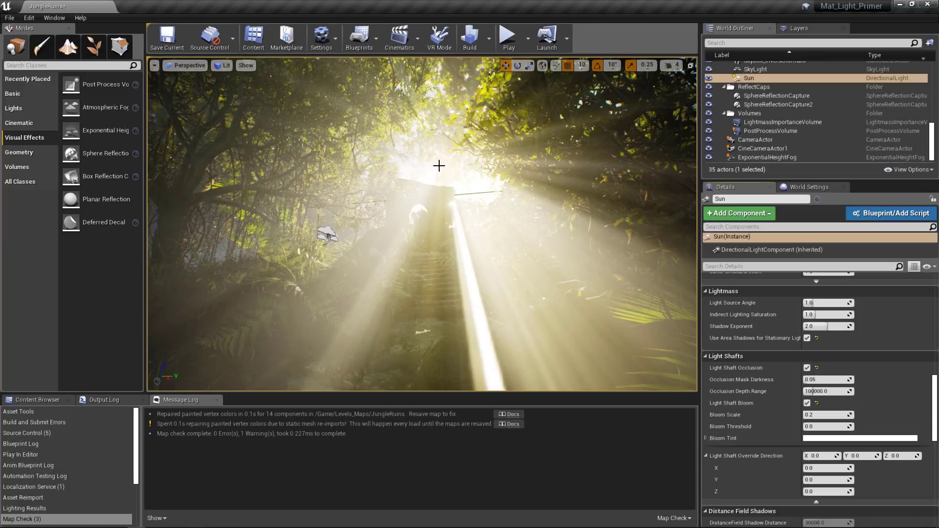
Lower MI_Skybox's HDRI_Brightness to about 0.31, keeping HDRI_Contrast at its default 1.0
click(441, 165)
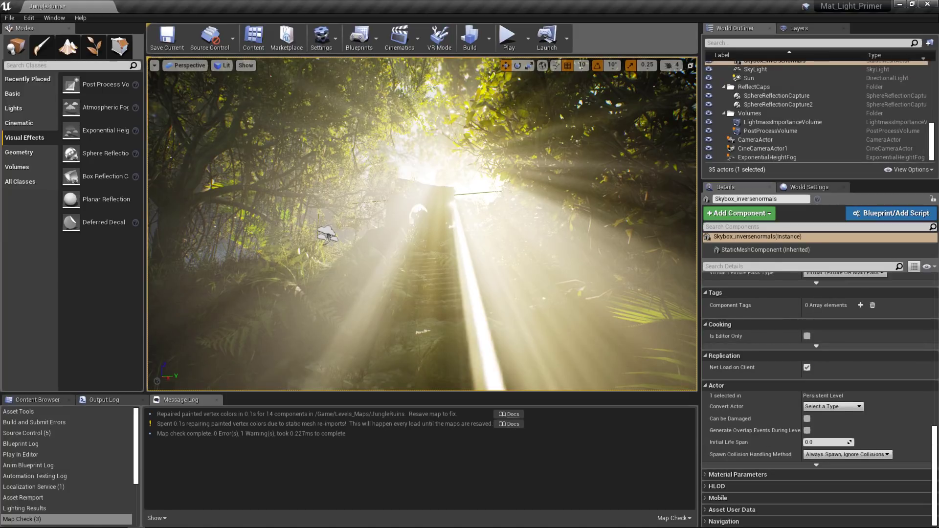
scroll(824, 422, up, 10)
double_click(821, 419)
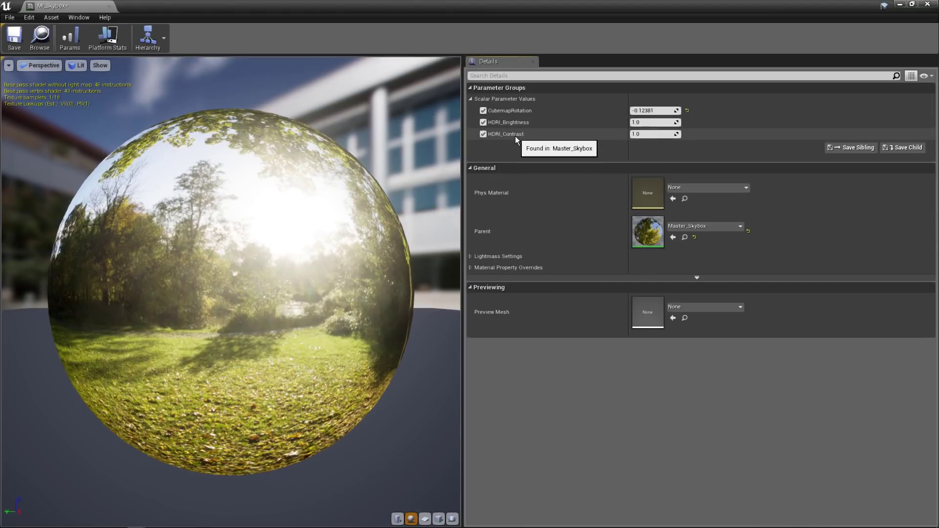
click(913, 3)
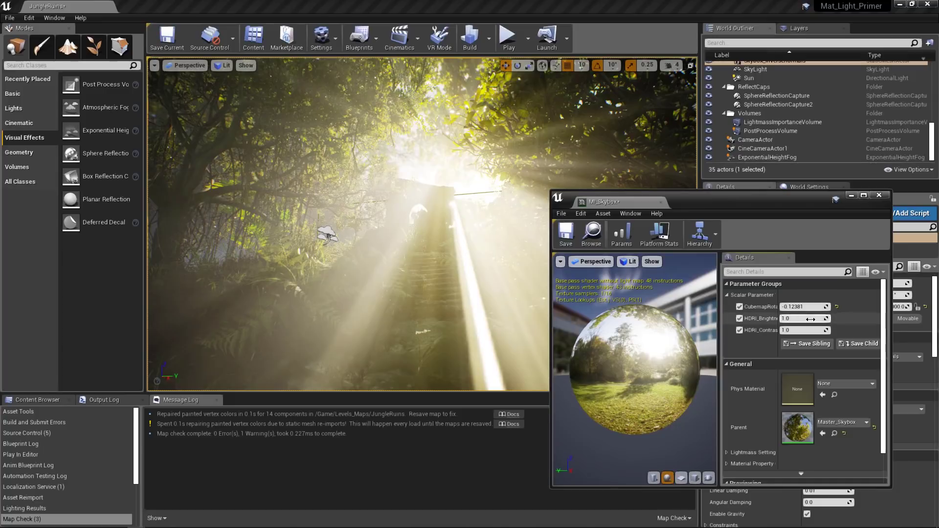
mouse_move(794, 318)
mouse_down()
mouse_move(774, 318)
mouse_move(817, 318)
mouse_up()
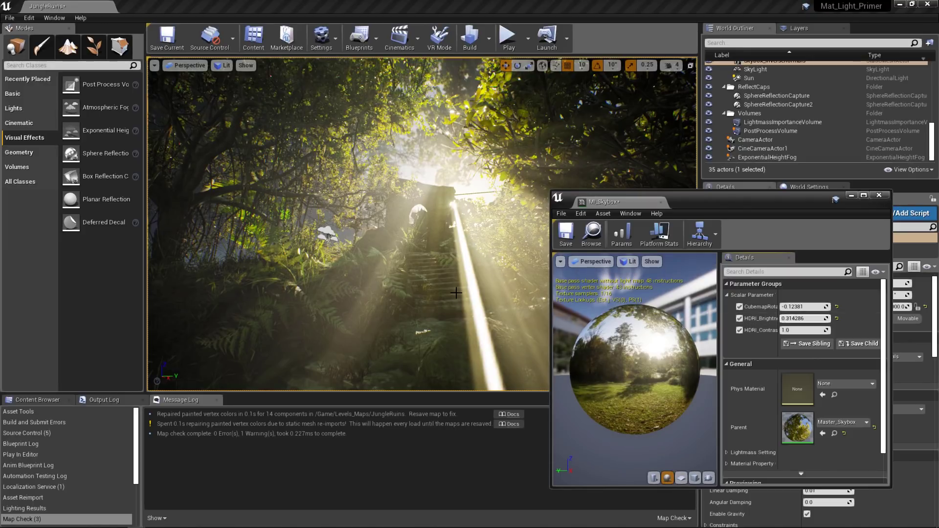
mouse_move(803, 330)
mouse_down()
mouse_move(781, 331)
mouse_move(815, 331)
mouse_up()
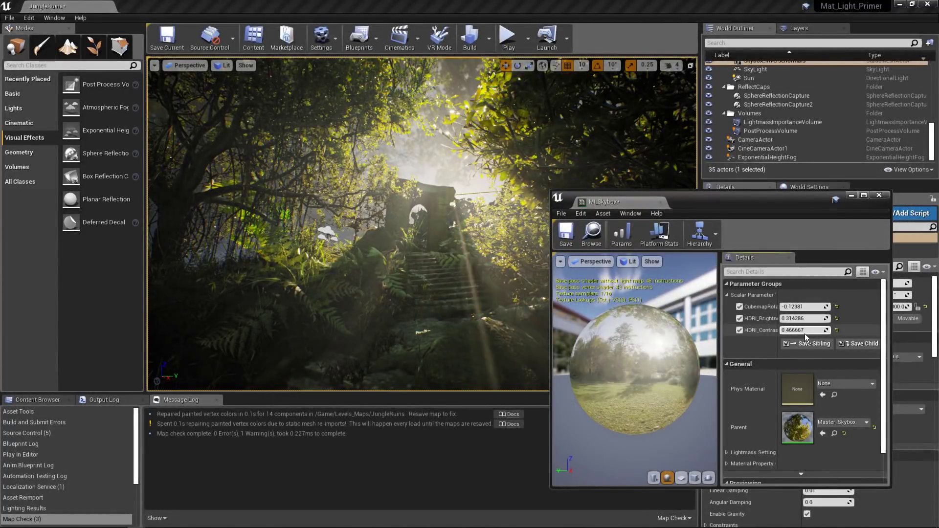
click(836, 330)
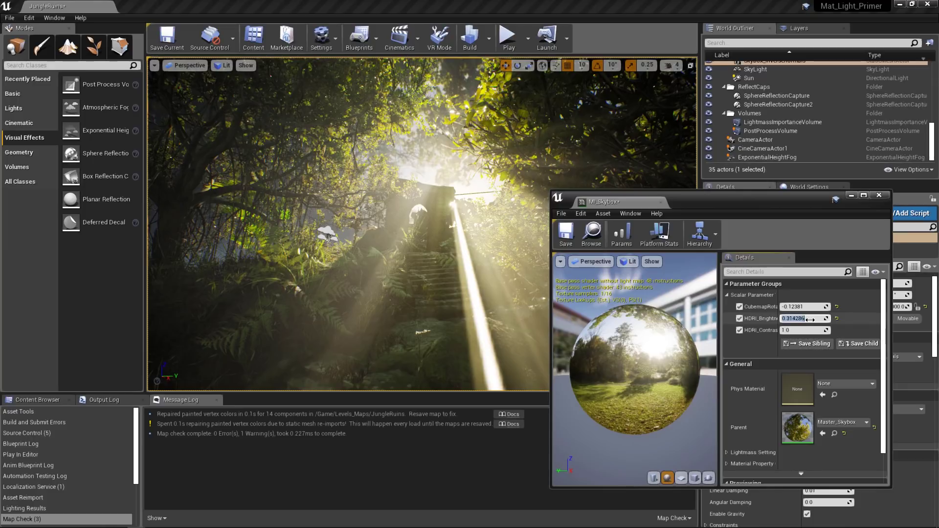
click(763, 181)
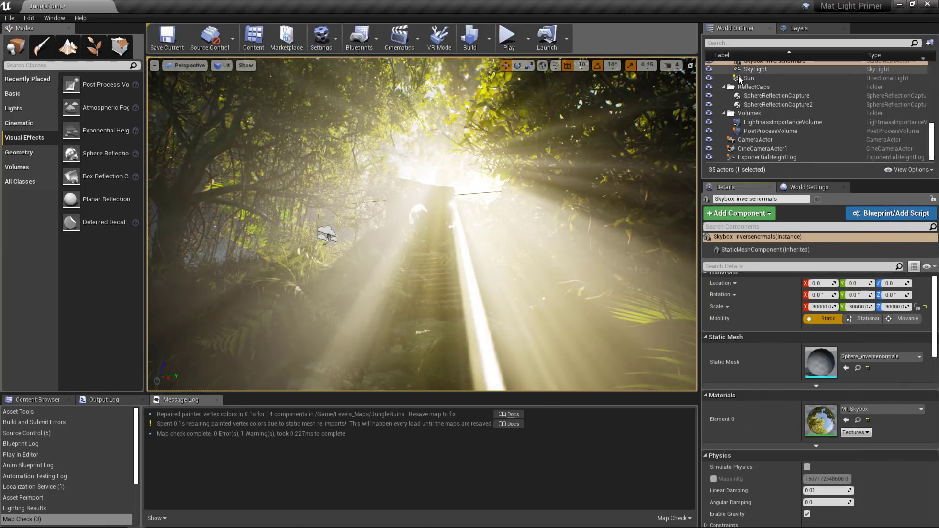
Set the Sun's light shaft Bloom Scale to about 0.3
click(749, 78)
drag(938, 318, 938, 420)
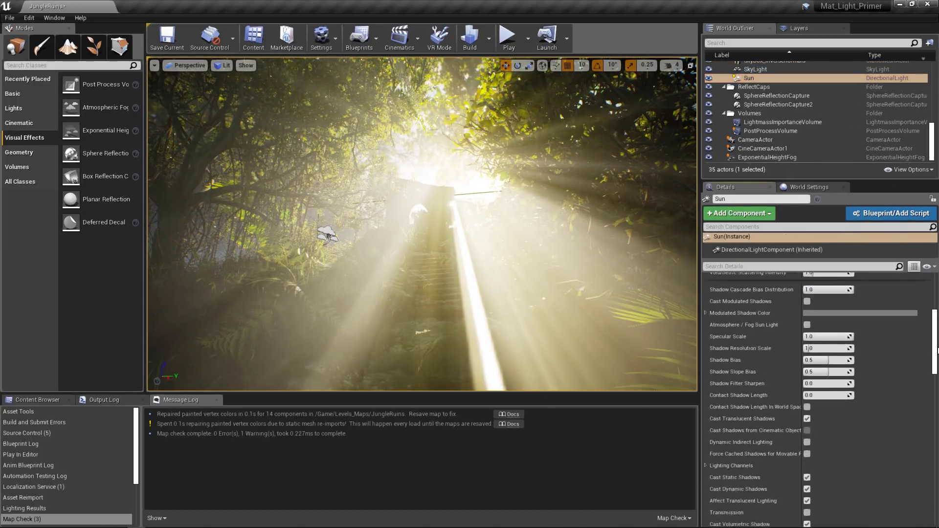
click(812, 391)
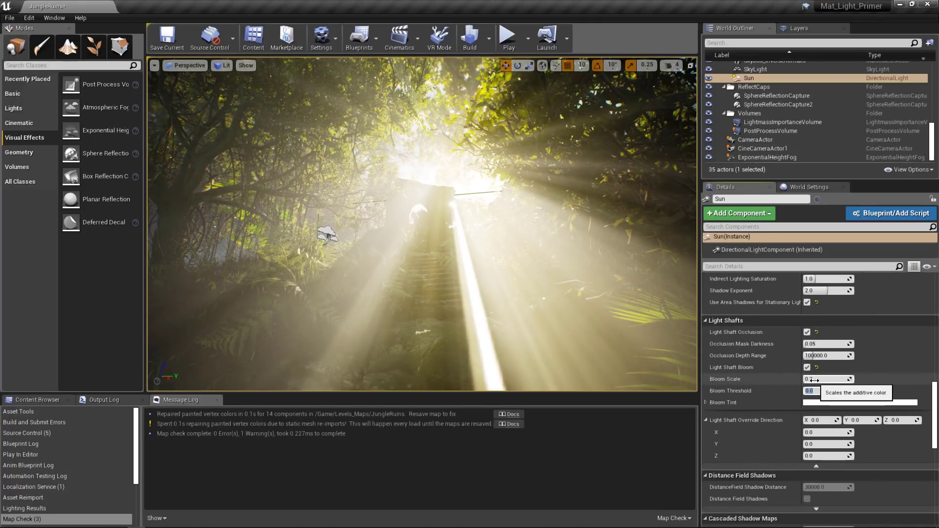
key(Return)
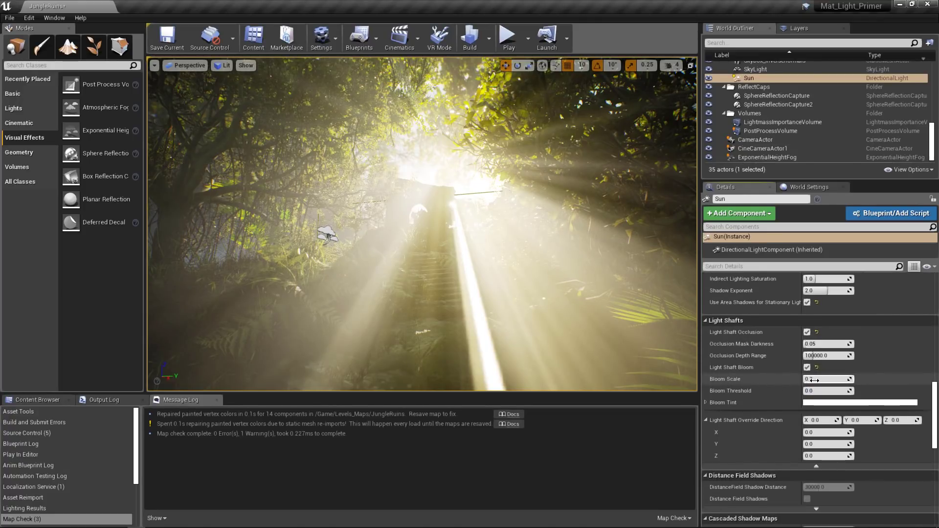
drag(814, 380, 788, 379)
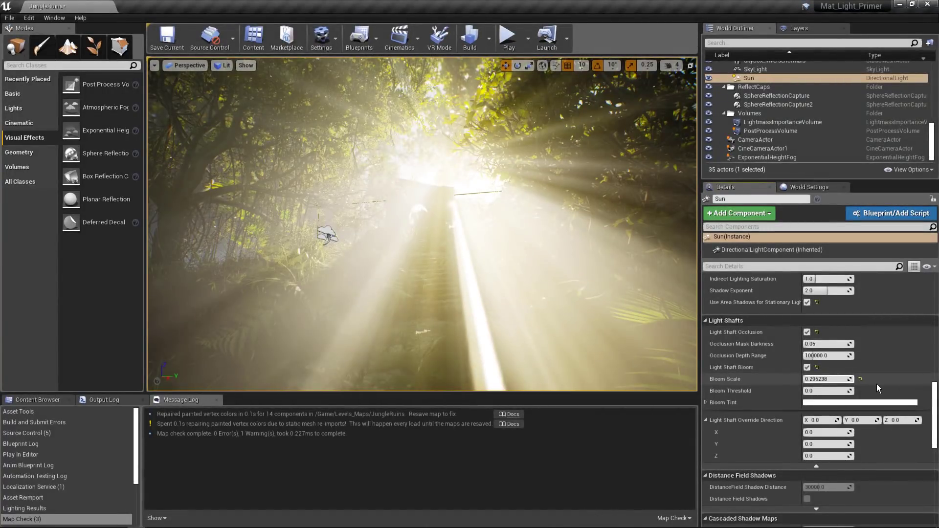
Turn off Light Shaft Bloom and Light Shaft Occlusion on the Sun
click(807, 367)
scroll(794, 401, up, 3)
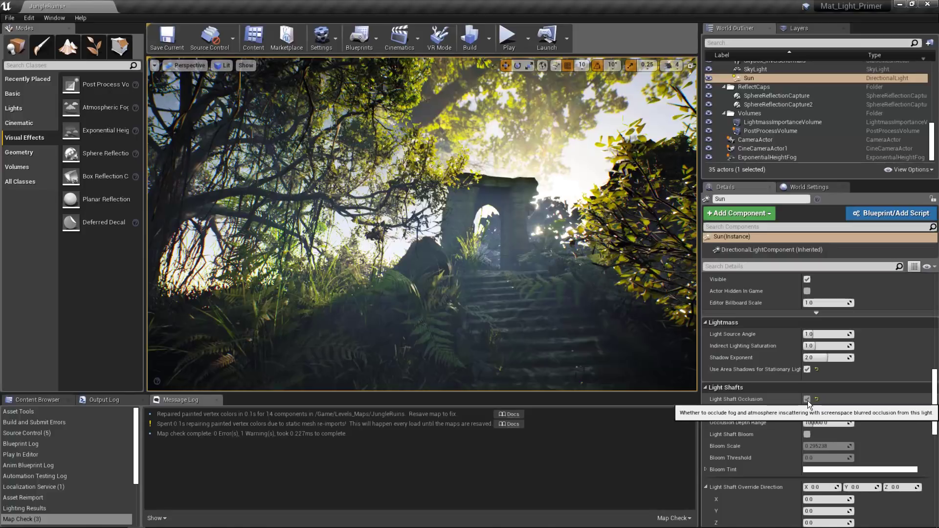
click(808, 399)
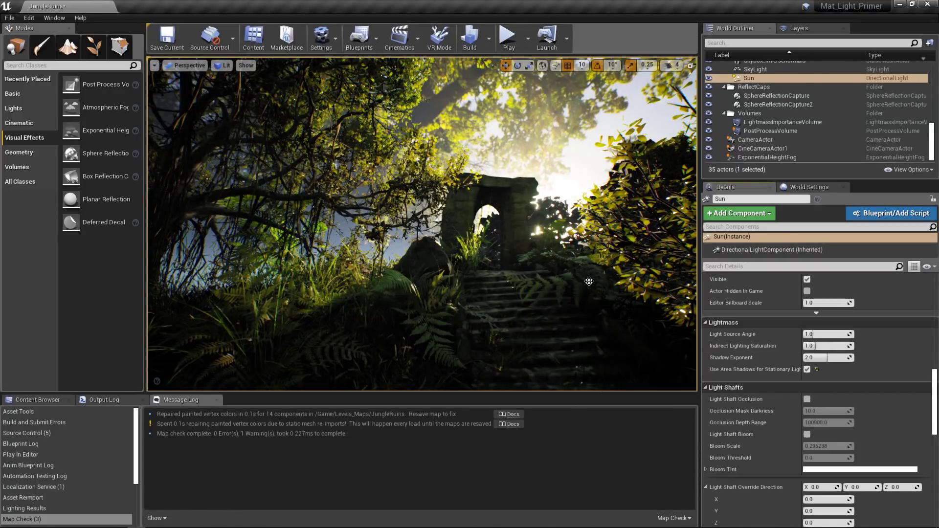
scroll(897, 301, up, 10)
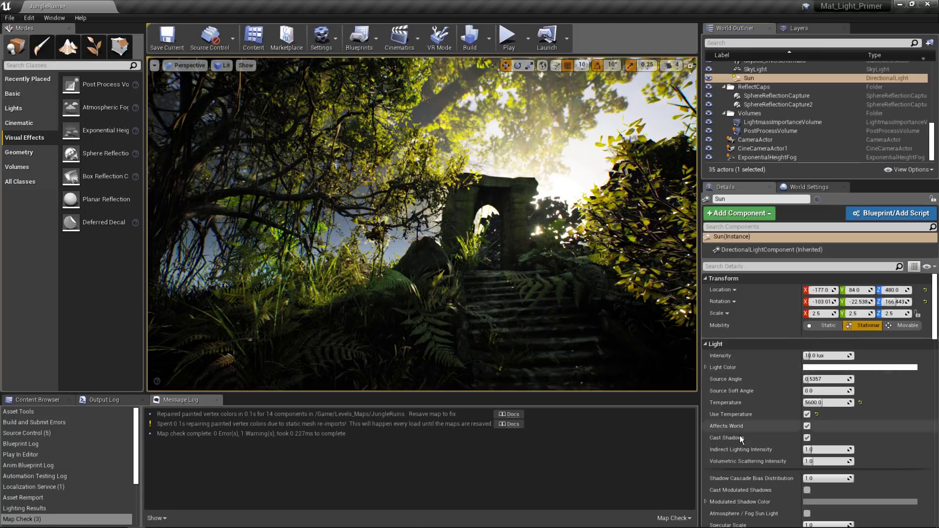
mouse_move(811, 461)
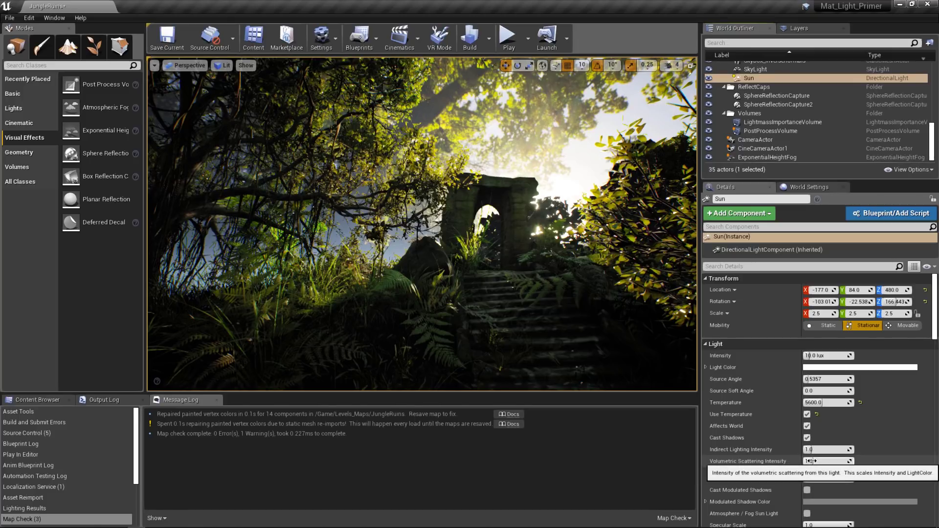
Make the Sun drive atmosphere and fog lighting
scroll(896, 455, down, 5)
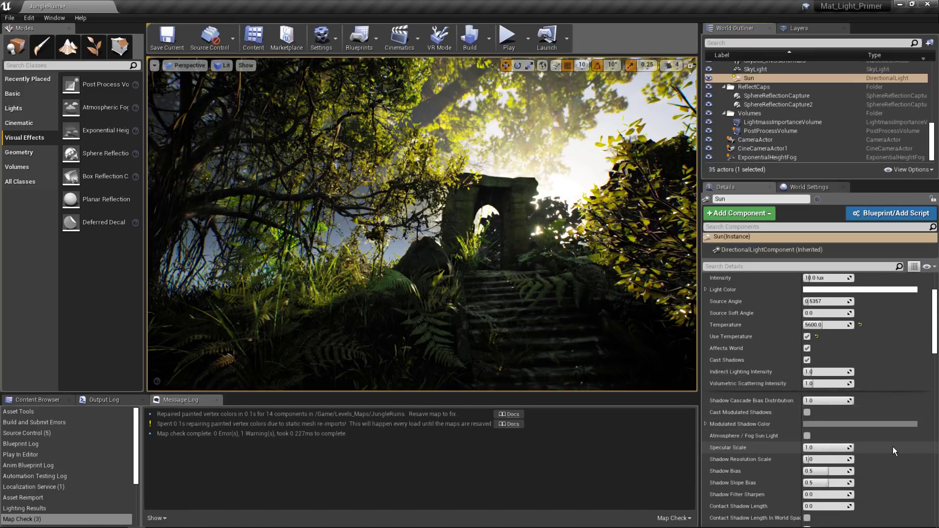
scroll(894, 448, down, 1)
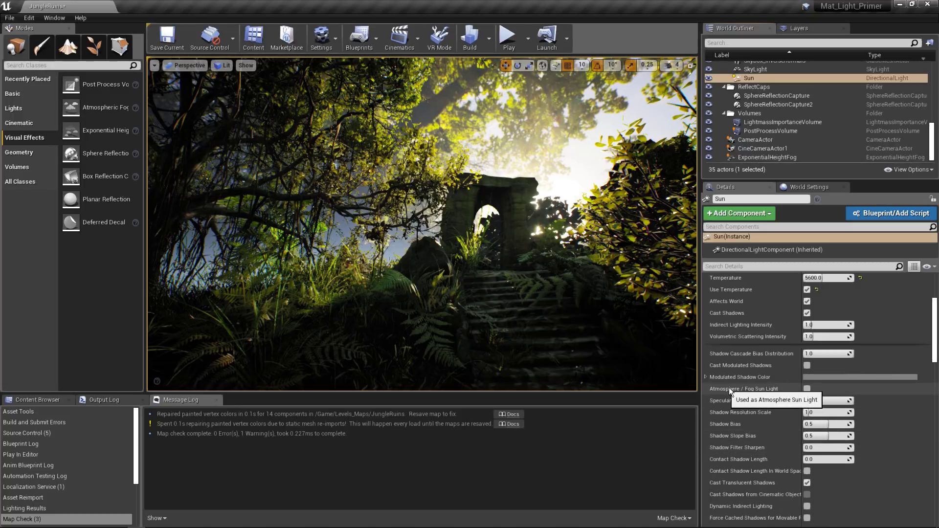
click(808, 389)
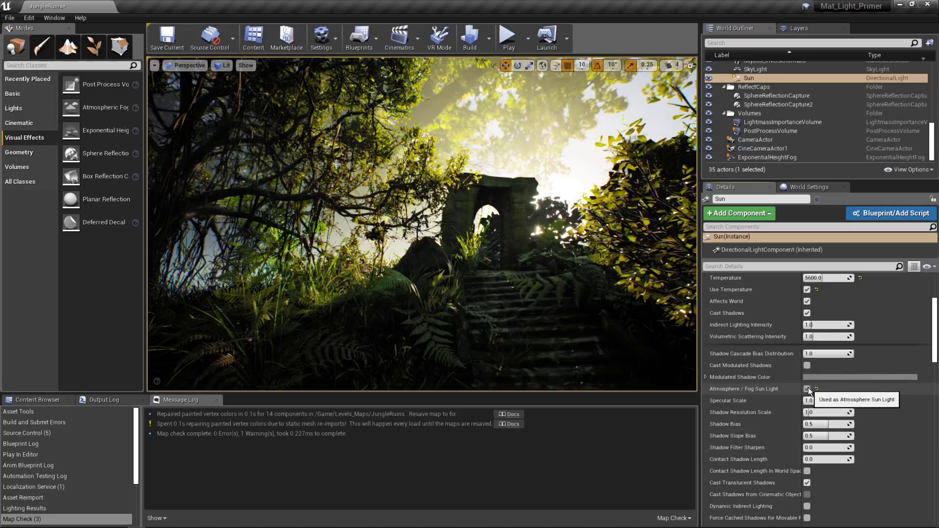
scroll(890, 453, down, 3)
scroll(891, 453, down, 2)
scroll(891, 453, down, 1)
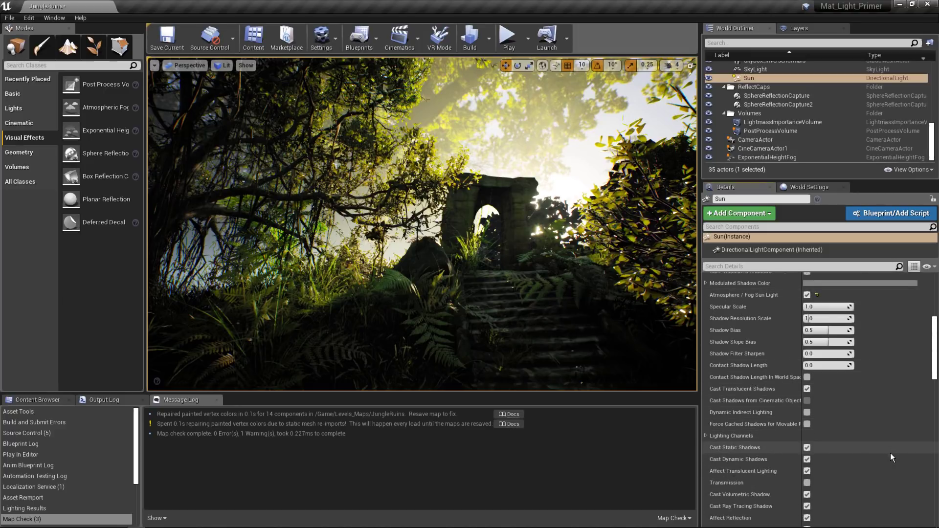
scroll(891, 453, down, 1)
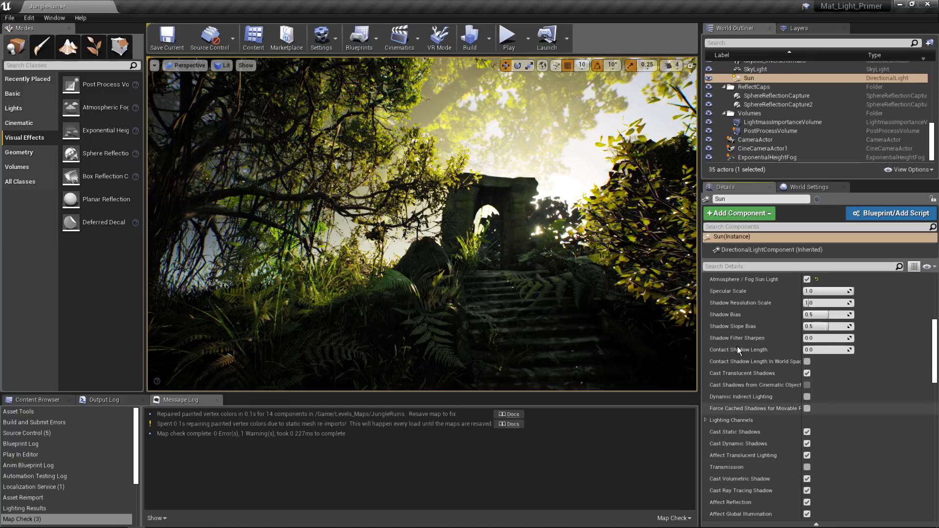
Turn on Volumetric Fog for the ExponentialHeightFog
click(773, 157)
scroll(892, 297, down, 3)
scroll(893, 298, down, 2)
scroll(893, 297, down, 2)
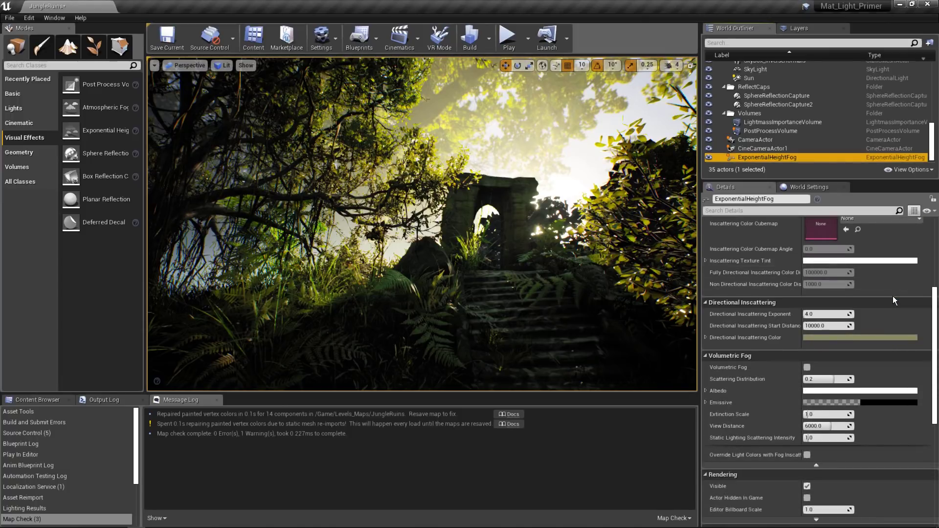
scroll(894, 296, down, 2)
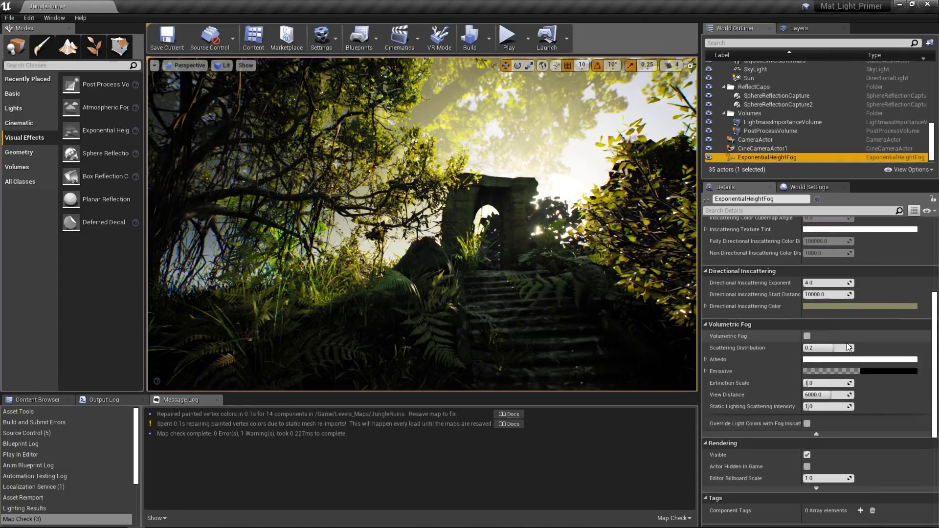
click(807, 336)
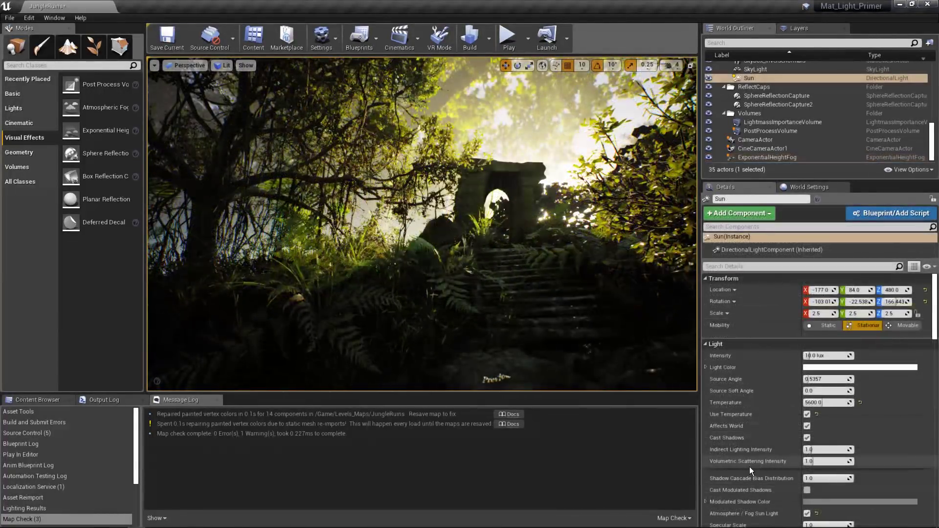
Set the Sun's Volumetric Scattering Intensity to 30, then select the ExponentialHeightFog
click(819, 463)
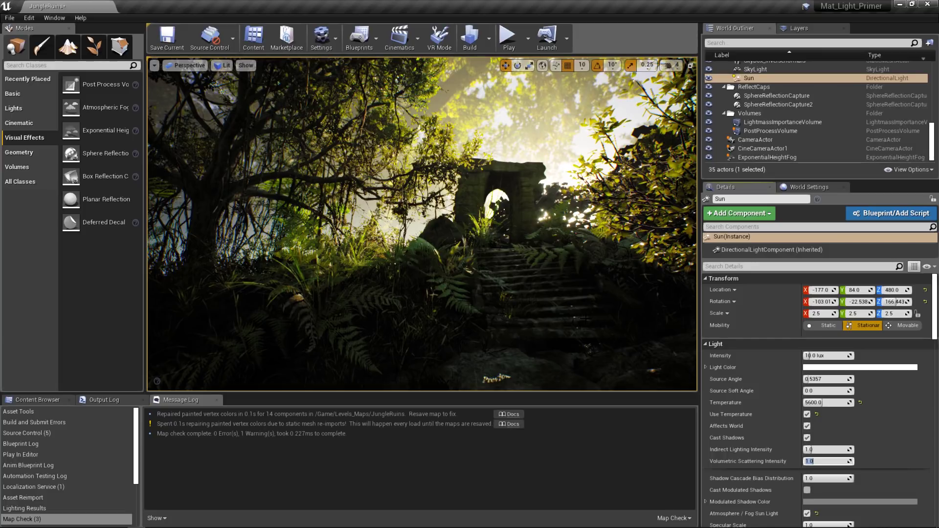
text(30)
key(Return)
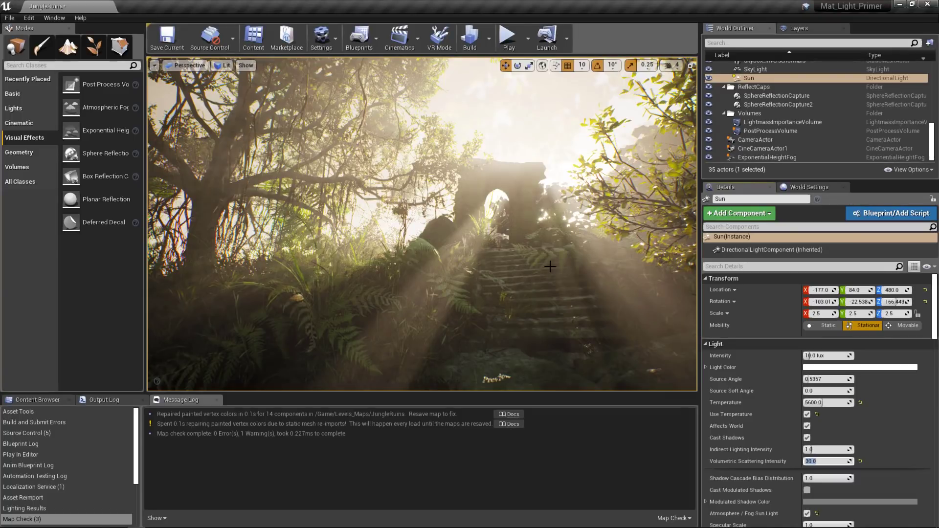
mouse_move(545, 267)
mouse_down()
mouse_move(529, 235)
mouse_move(470, 230)
mouse_up()
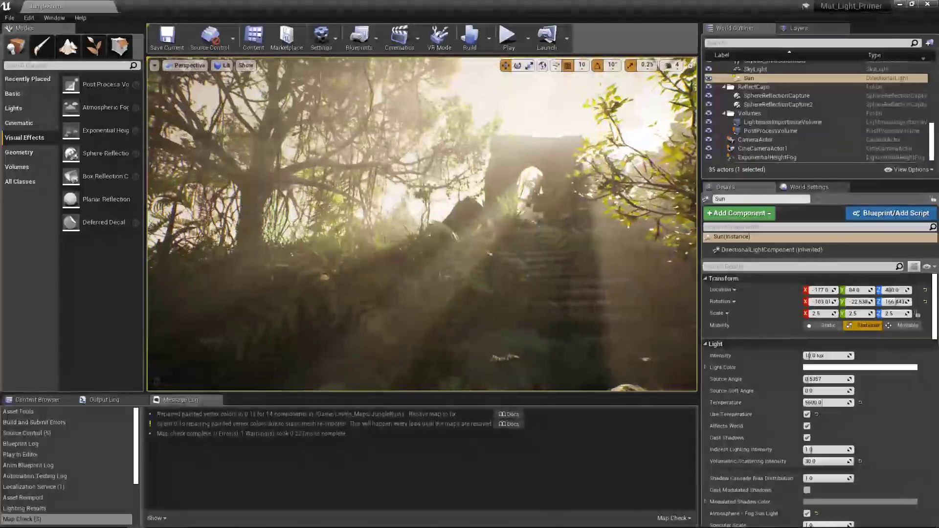
mouse_move(469, 230)
mouse_down()
mouse_move(495, 230)
mouse_move(561, 266)
mouse_up()
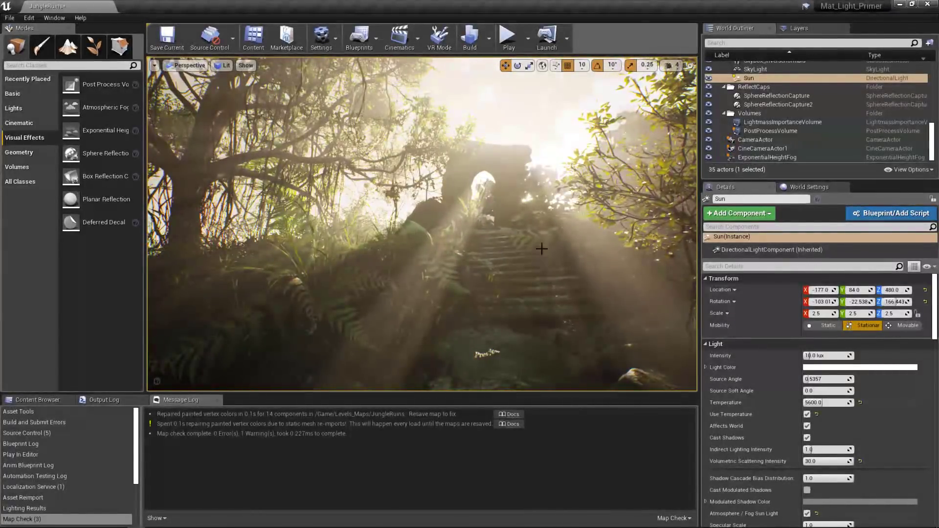
click(757, 157)
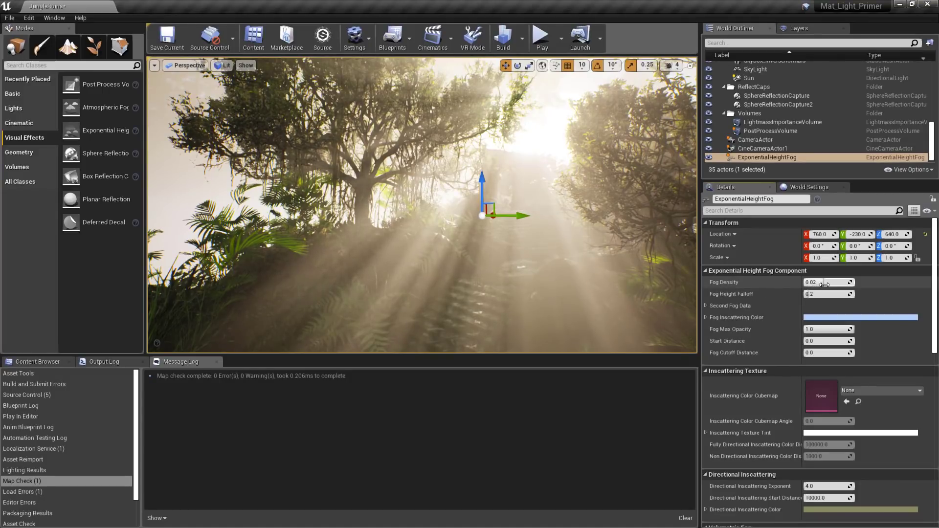
drag(825, 284, 810, 294)
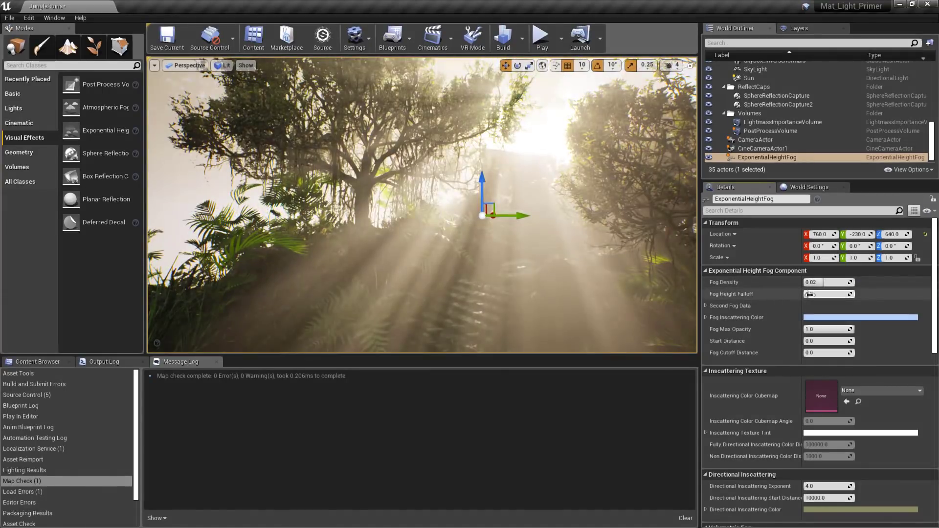
drag(811, 294, 832, 294)
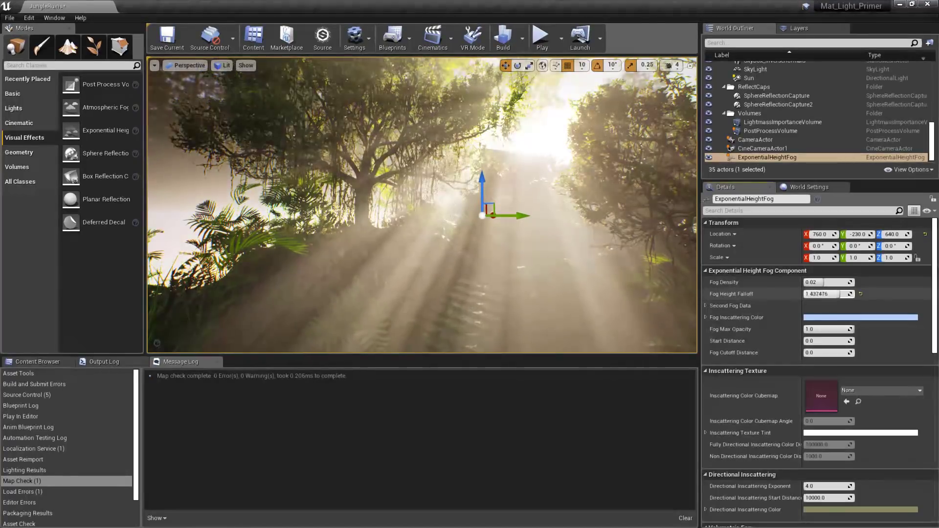
click(861, 294)
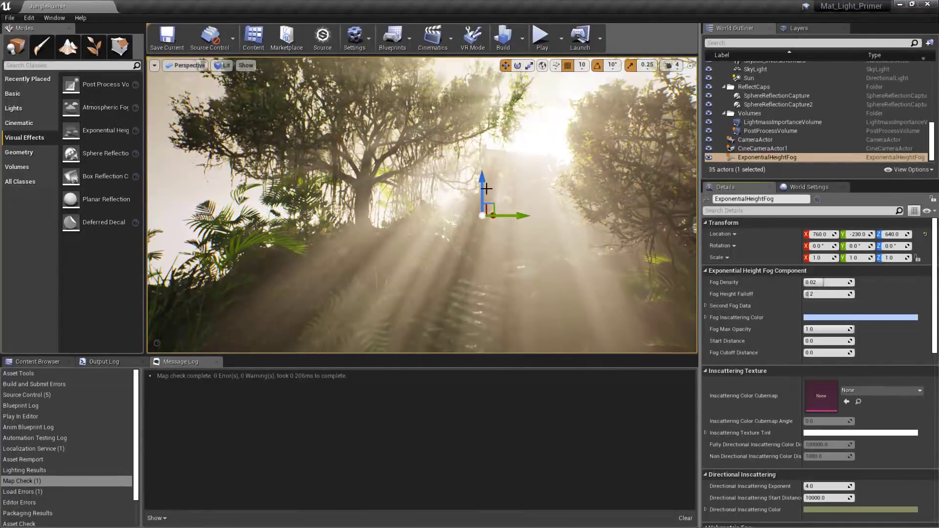
mouse_move(481, 174)
mouse_down()
mouse_move(504, 86)
mouse_move(484, 343)
mouse_up()
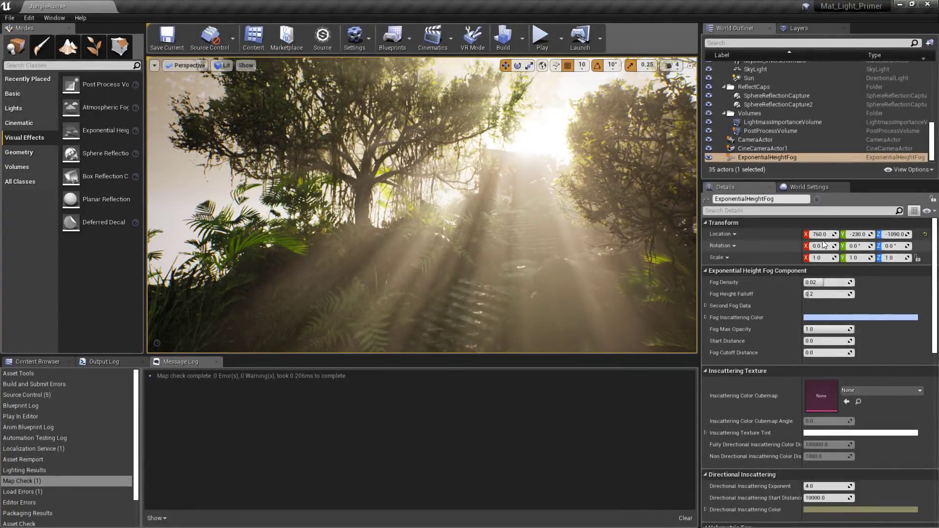
drag(901, 234, 894, 235)
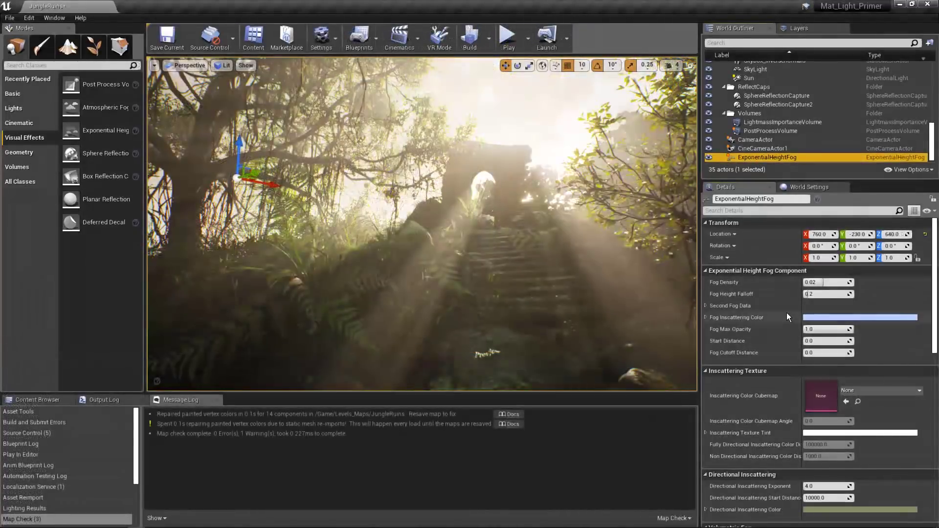
Try a fog Scattering Distribution of 0.9, then settle on 0.3
scroll(787, 313, down, 5)
scroll(798, 334, down, 4)
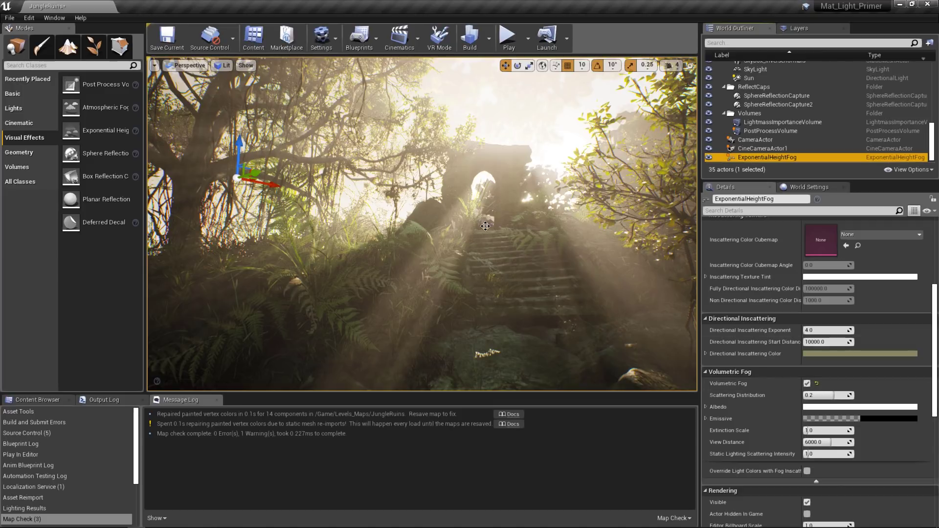
mouse_move(671, 285)
mouse_down()
mouse_move(636, 235)
mouse_move(612, 230)
mouse_up()
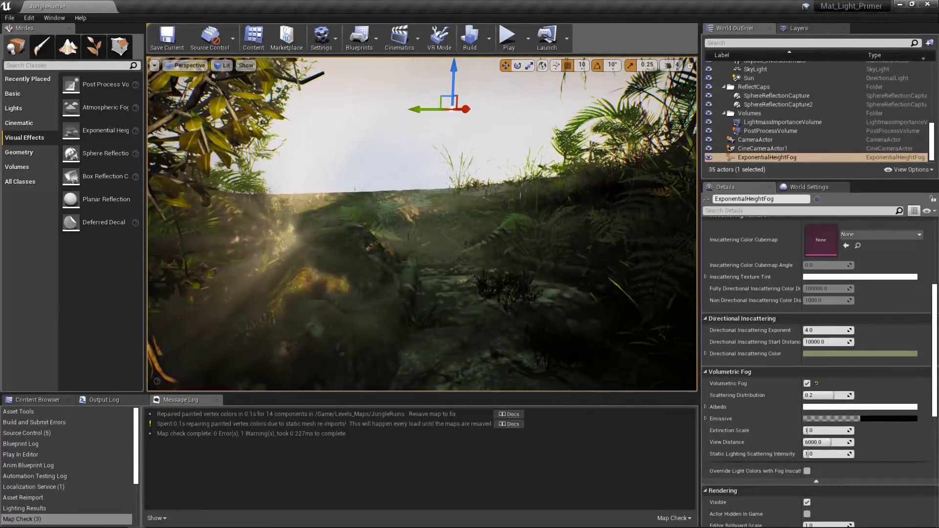
click(834, 396)
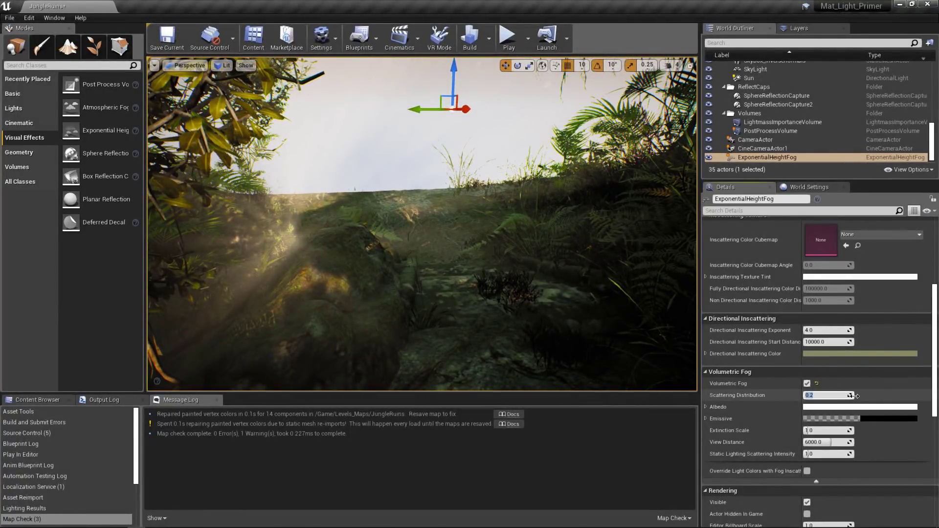
text(0.9)
key(Return)
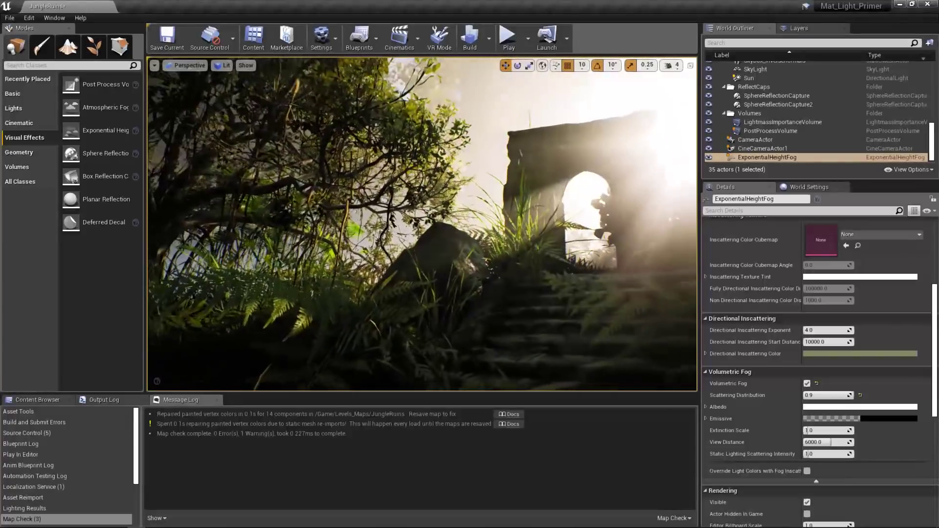
click(851, 395)
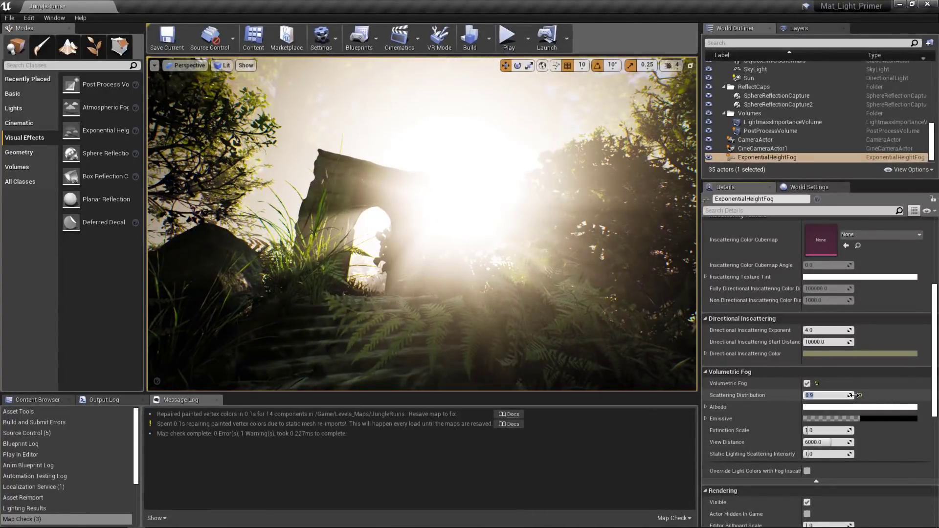
text(0.3)
key(Return)
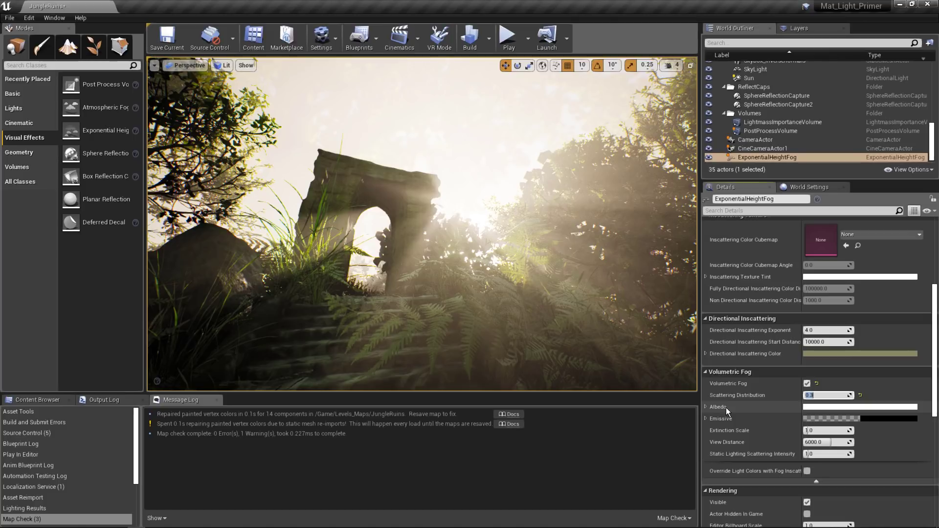
Experiment with the fog Albedo colour, then discard the changes so it stays white
click(823, 409)
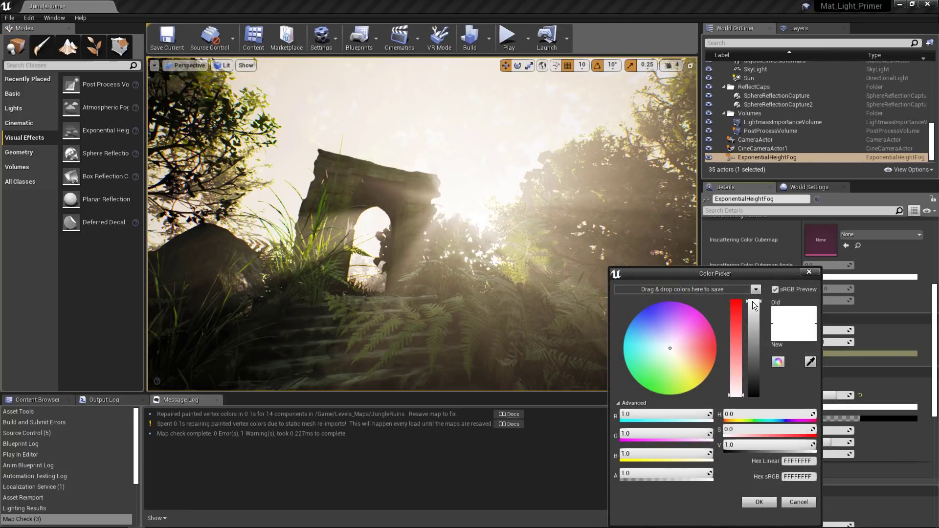
drag(754, 306, 759, 378)
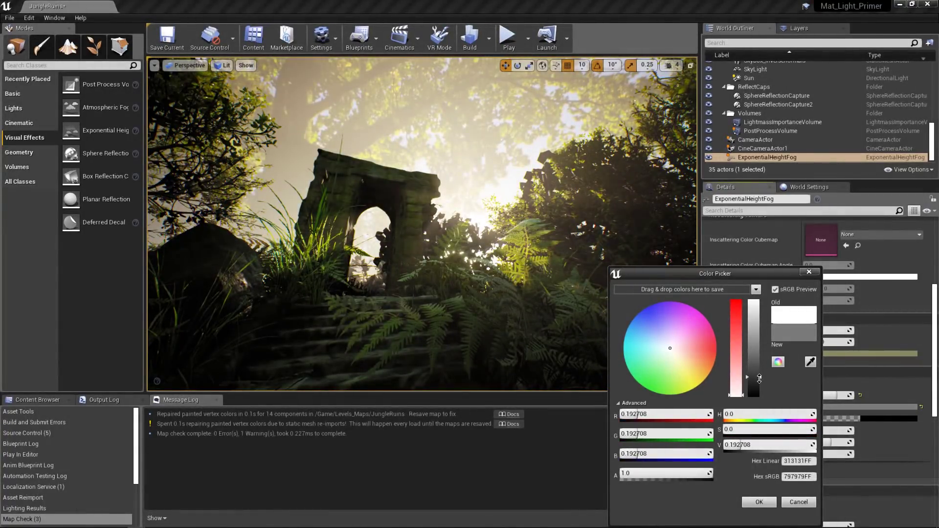
drag(759, 378, 758, 301)
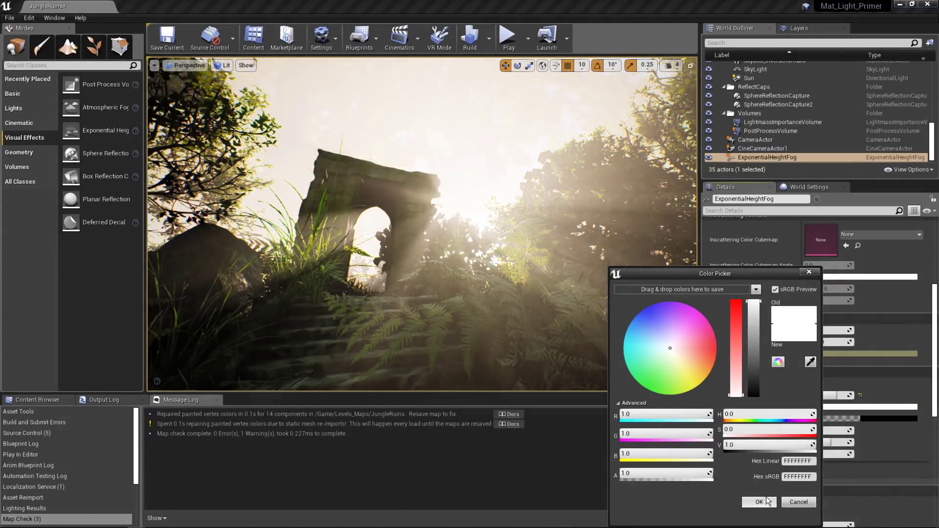
click(765, 501)
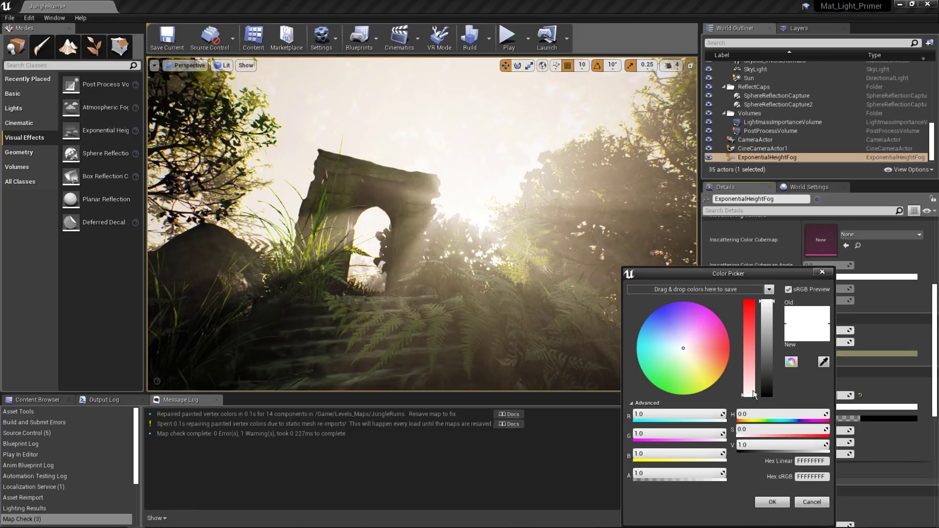
mouse_move(753, 391)
mouse_down()
mouse_move(752, 352)
mouse_move(745, 409)
mouse_up()
click(771, 500)
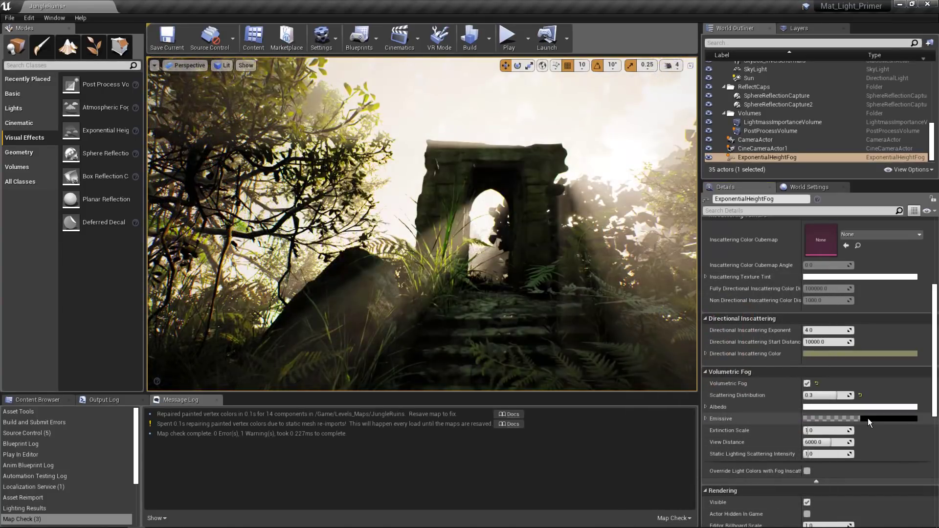
Set the fog Emissive colour to a muted green
click(868, 419)
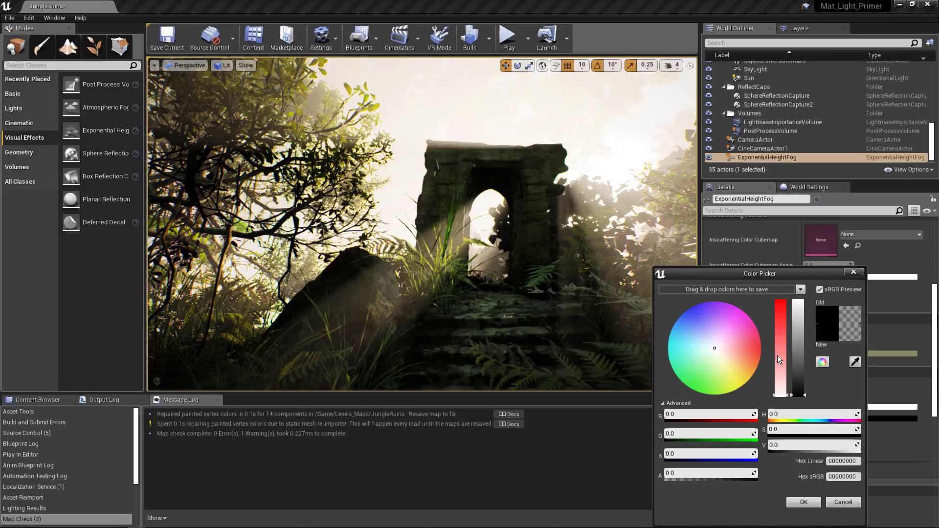
click(704, 368)
drag(705, 368, 708, 370)
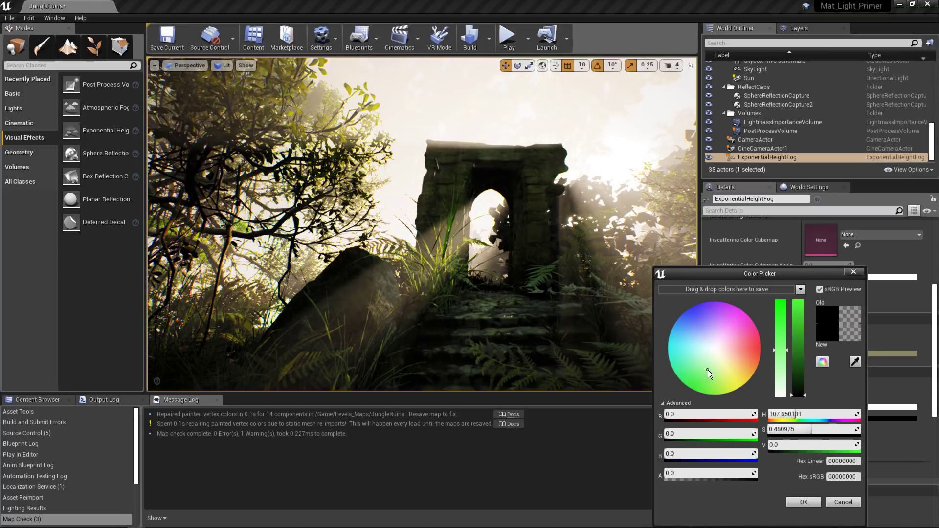
drag(798, 374, 796, 366)
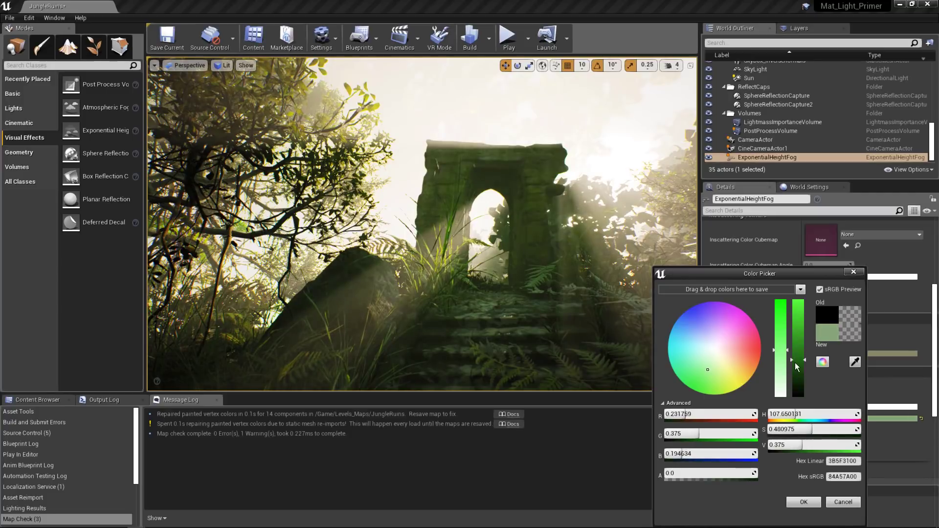
Confirm the green emissive, then test Extinction Scale and return it to 1
key(Return)
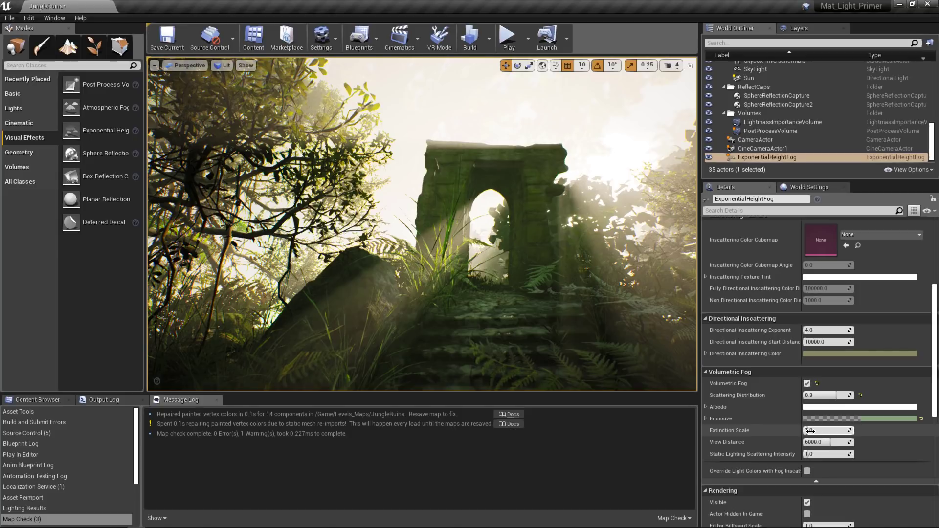
mouse_move(811, 431)
mouse_down()
mouse_move(841, 431)
mouse_move(831, 431)
mouse_up()
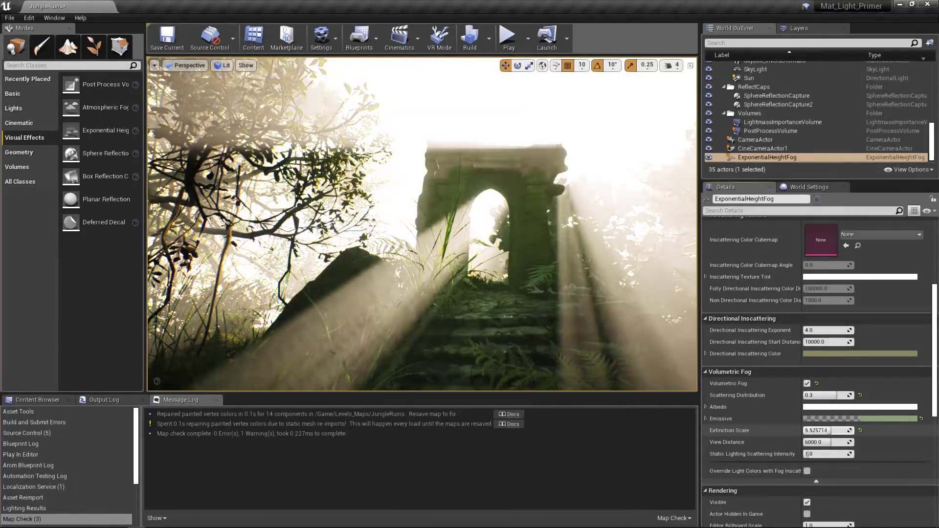
drag(832, 431, 811, 431)
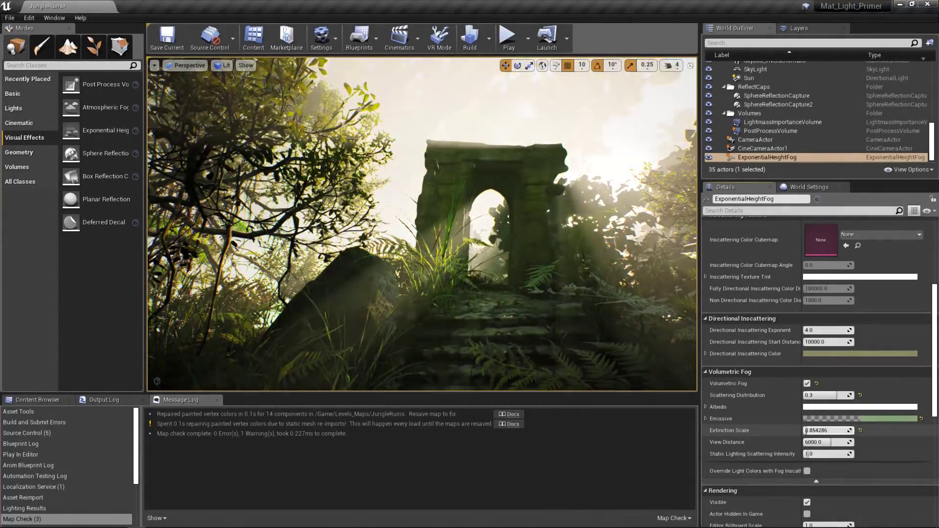
text(1)
key(Tab)
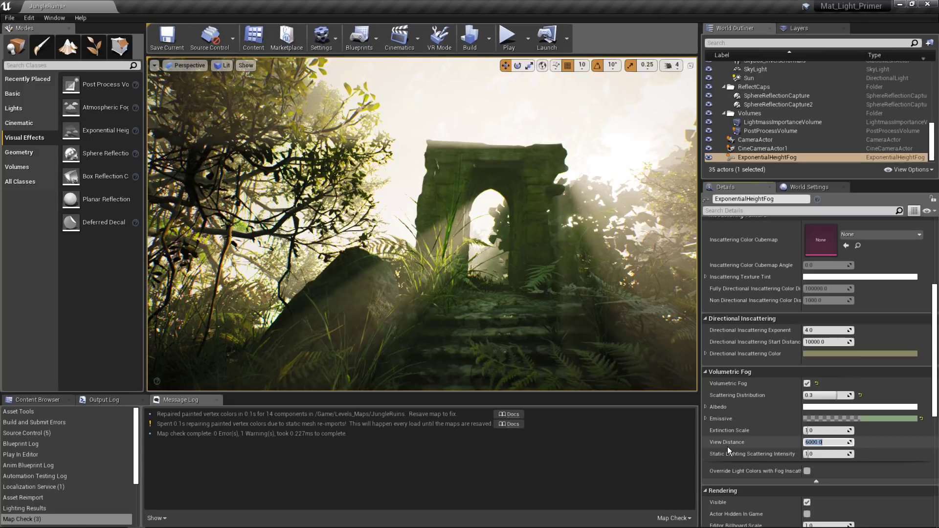
Try fog View Distances of 20000 and 100, then reset it to 6000
click(828, 443)
drag(828, 444, 768, 447)
text(20000)
key(Return)
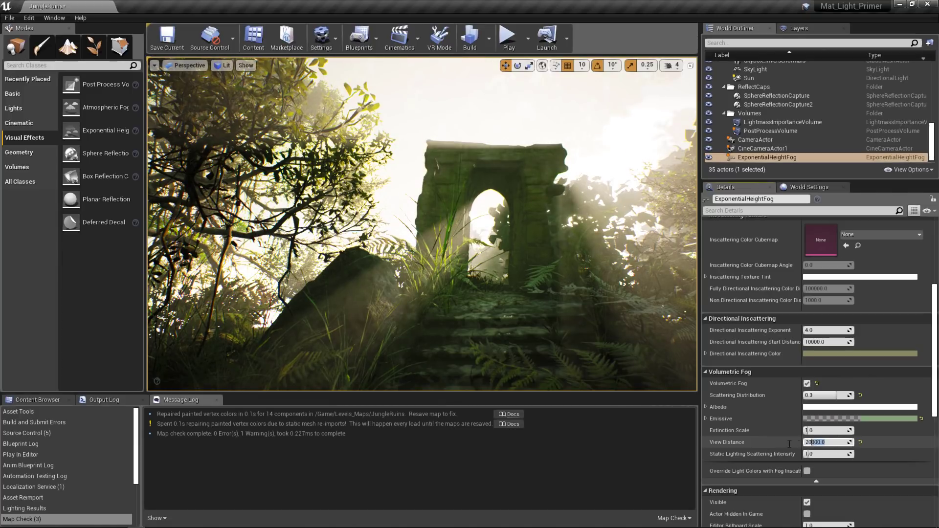
text(100)
key(Return)
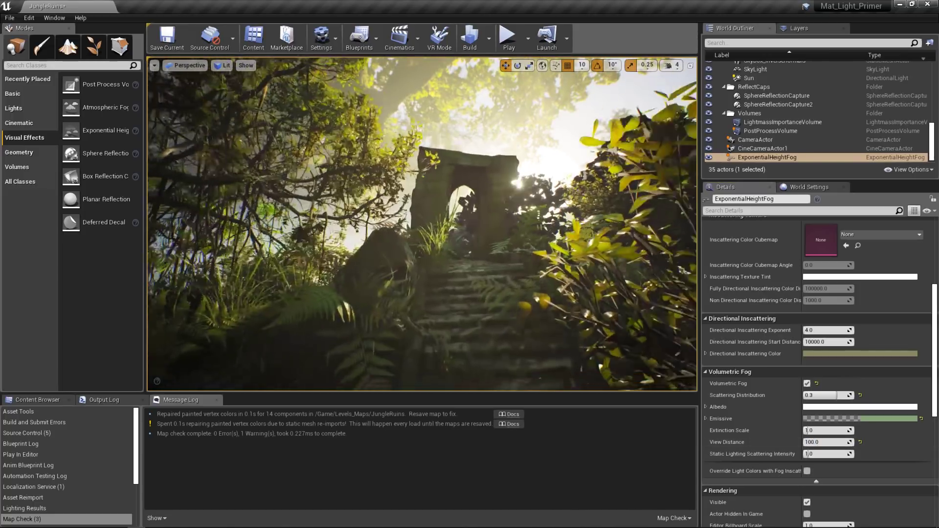
right_drag(346, 240, 345, 239)
click(861, 443)
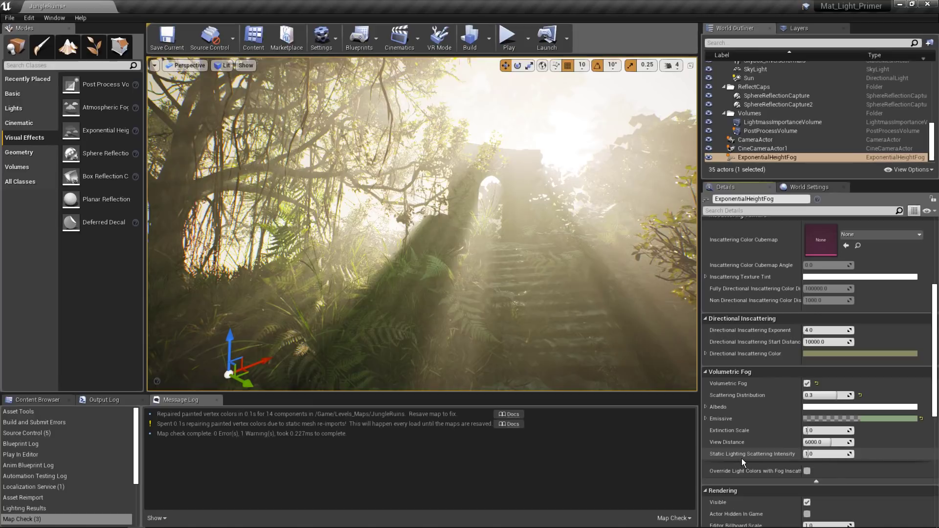
click(812, 456)
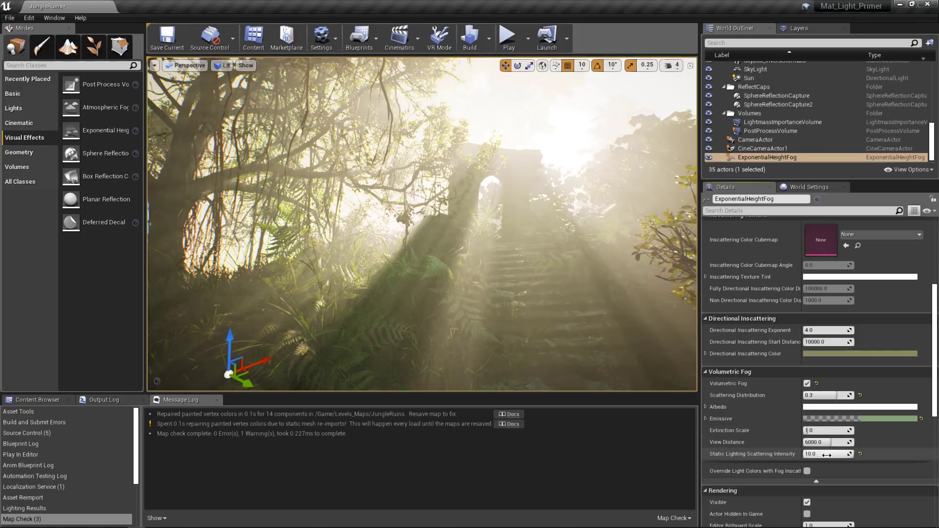
text(00)
key(Return)
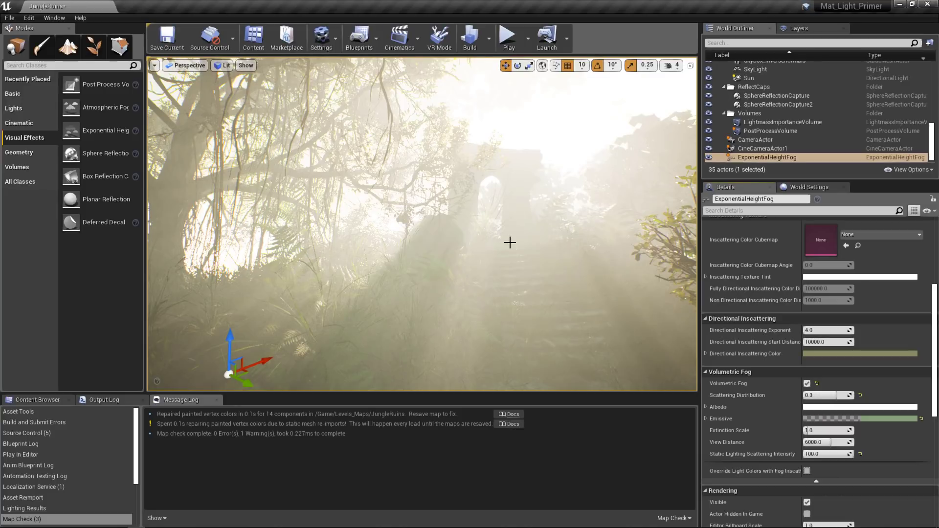
right_drag(510, 242, 509, 241)
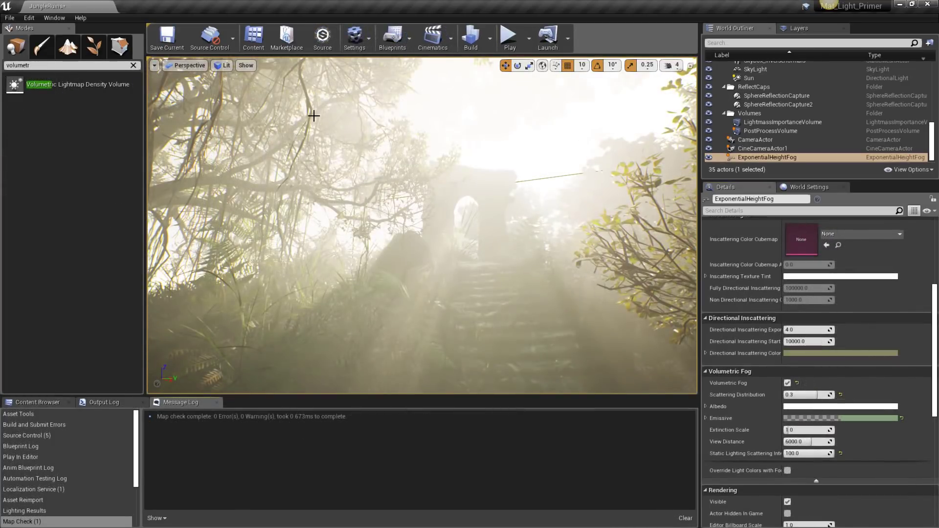
click(247, 66)
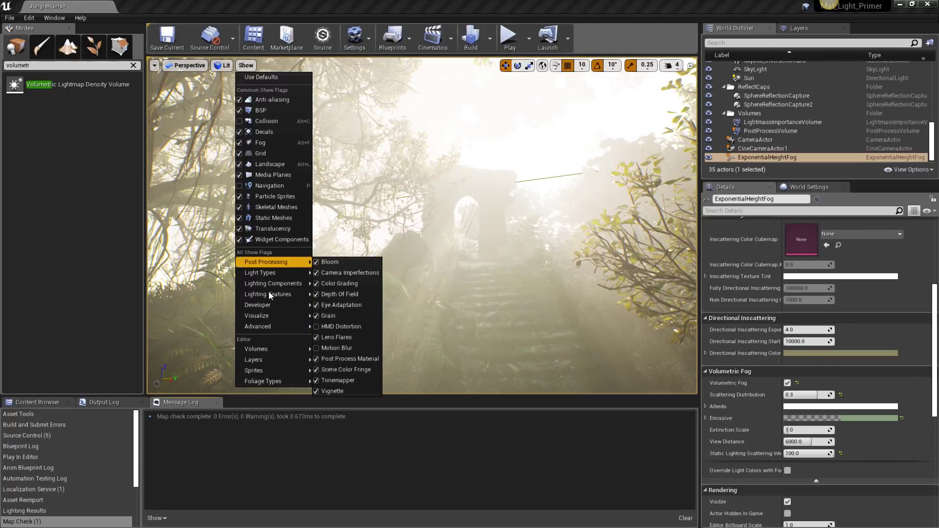
mouse_move(275, 315)
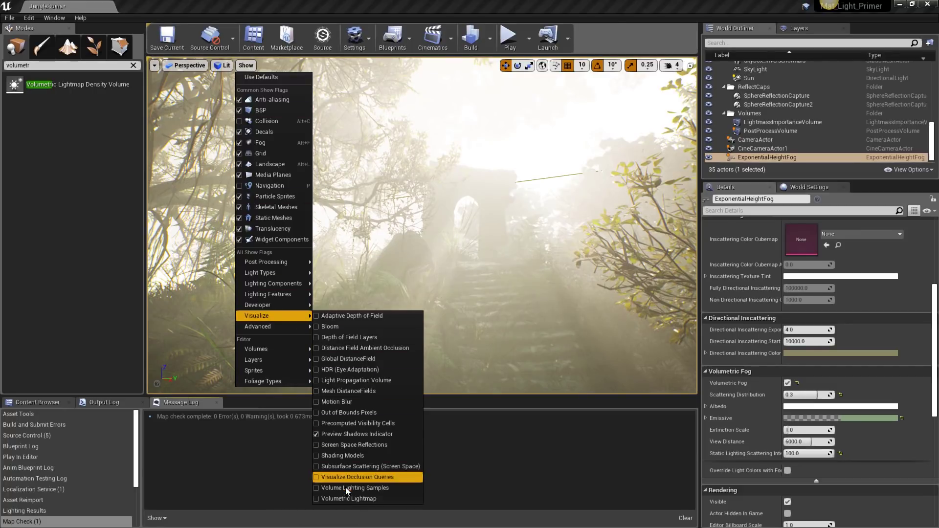
click(373, 499)
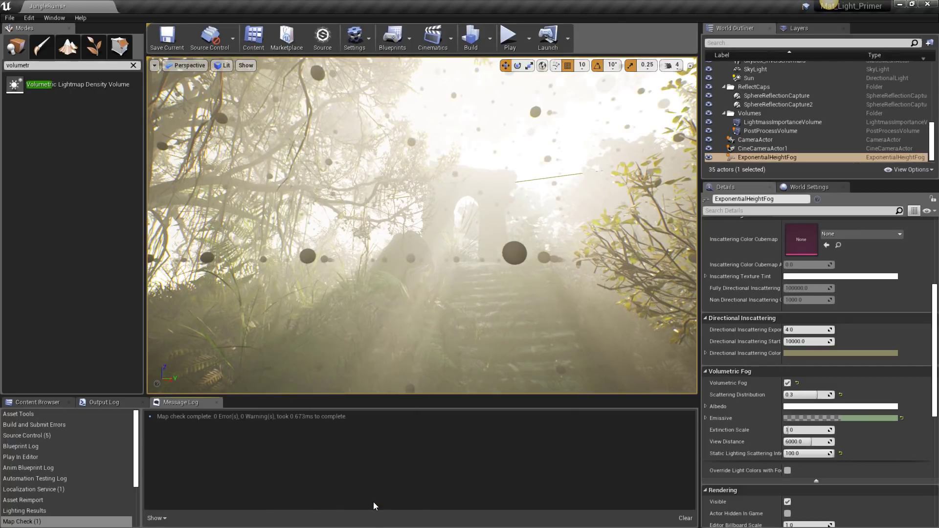
right_drag(402, 267, 402, 266)
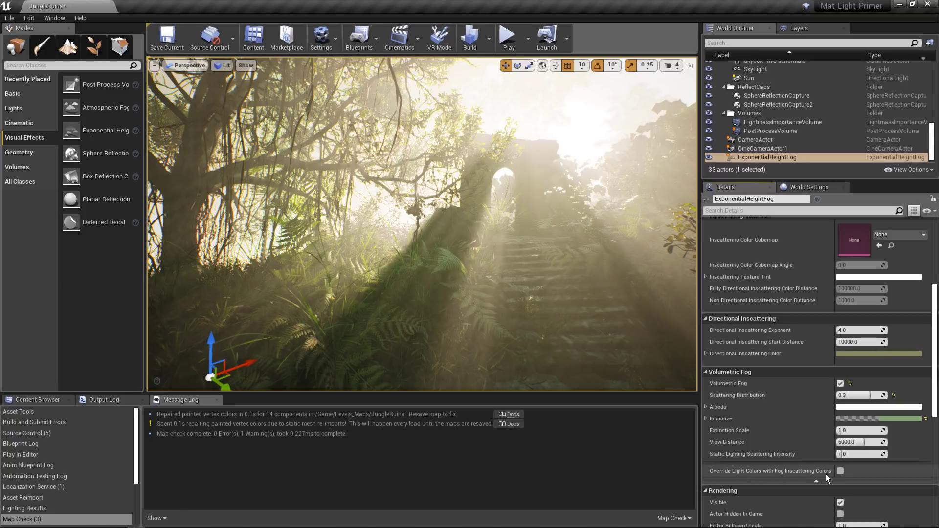
Enable Override Light Colors with Fog Inscattering Colors on the height fog
click(841, 471)
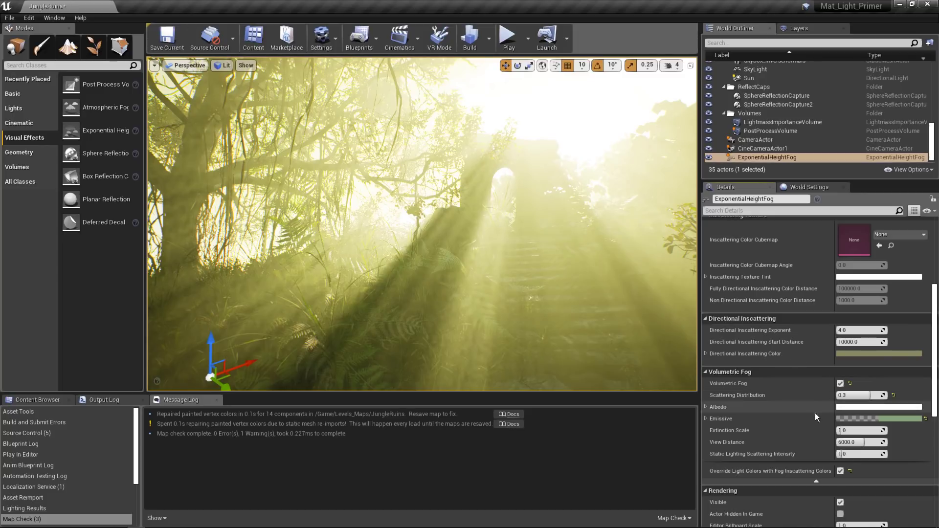
scroll(848, 378, up, 2)
scroll(848, 379, up, 1)
scroll(848, 379, up, 2)
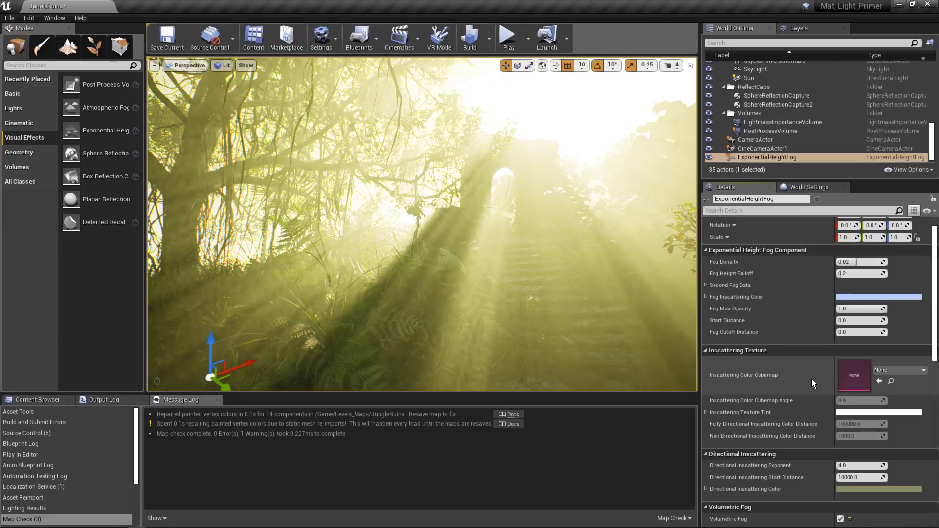
Shift the Directional Inscattering Color hue toward red
scroll(812, 380, down, 1)
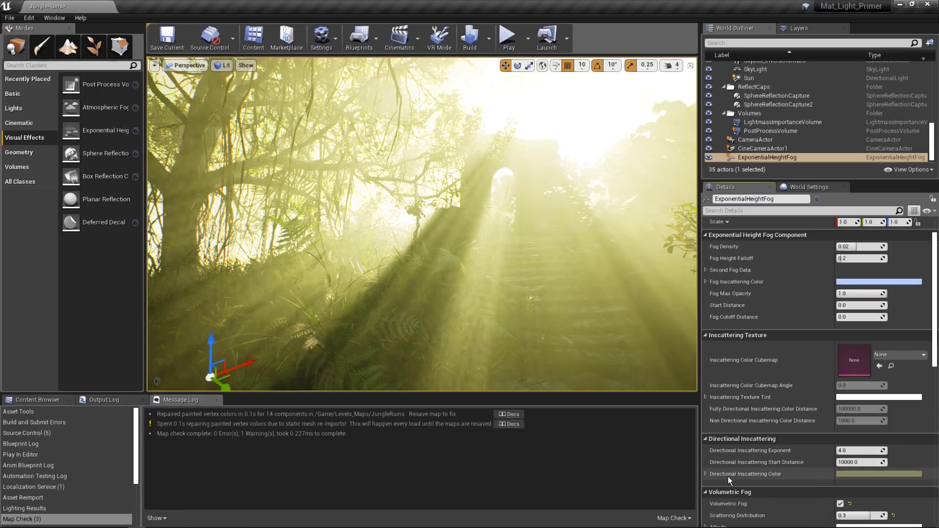
click(865, 476)
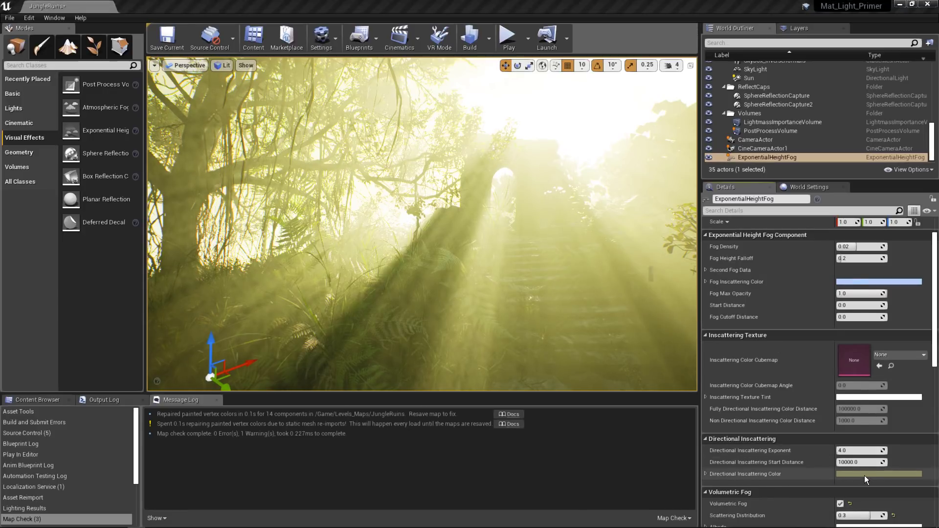
drag(726, 359, 739, 351)
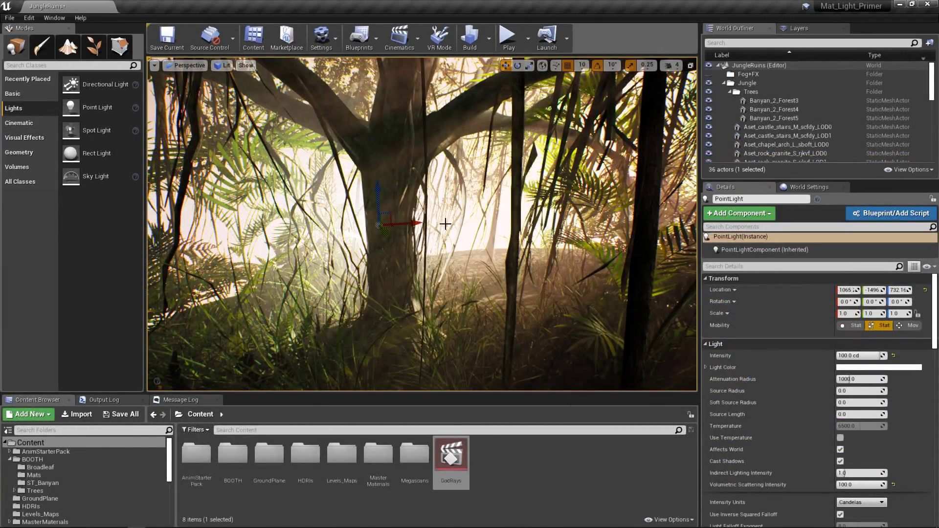
Show the GPU stats overlay in the viewport and delete the Point Light
click(157, 66)
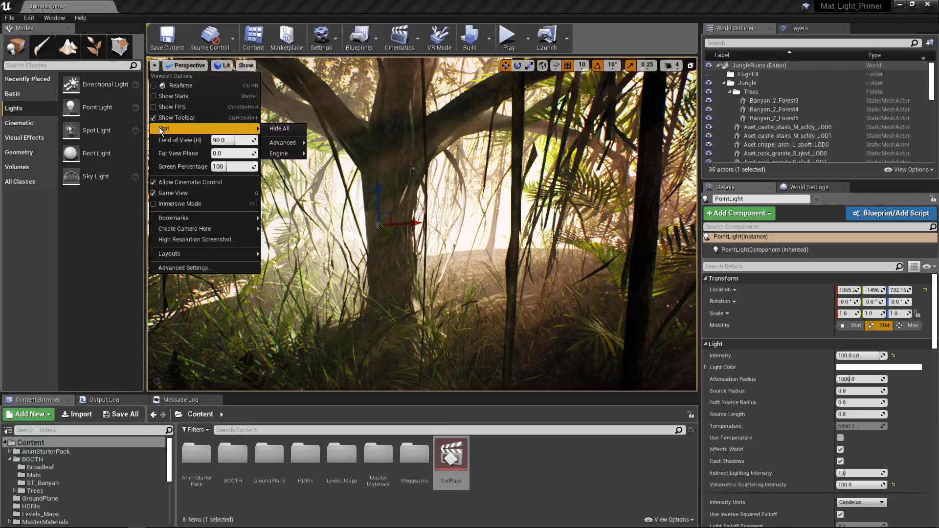
mouse_move(191, 128)
mouse_move(283, 142)
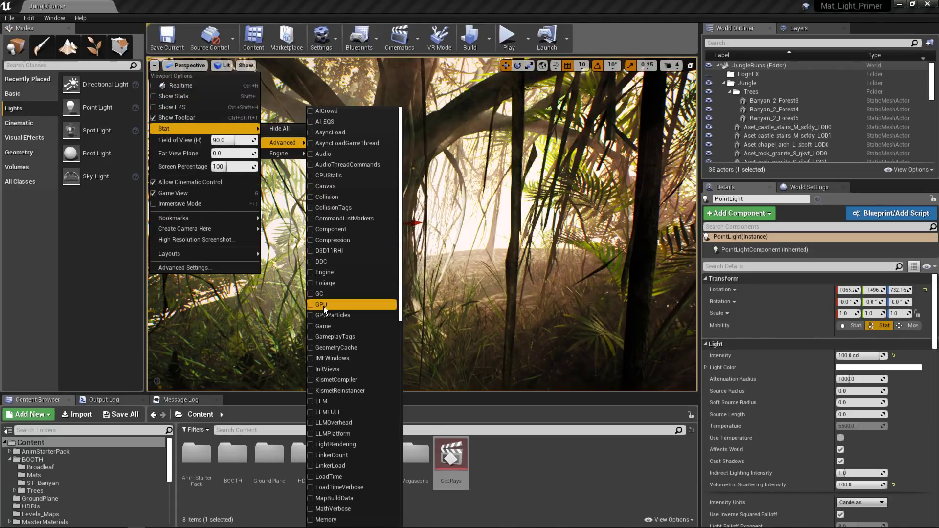
click(322, 304)
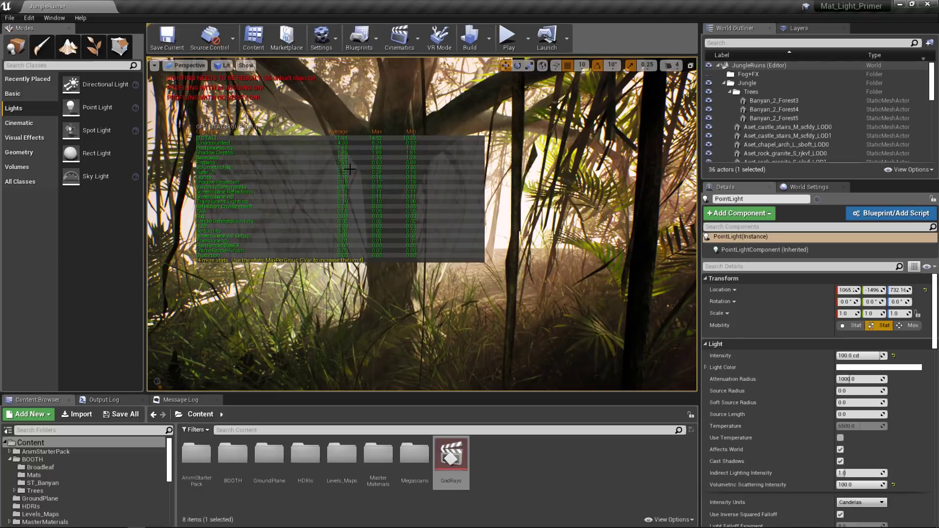
key(Delete)
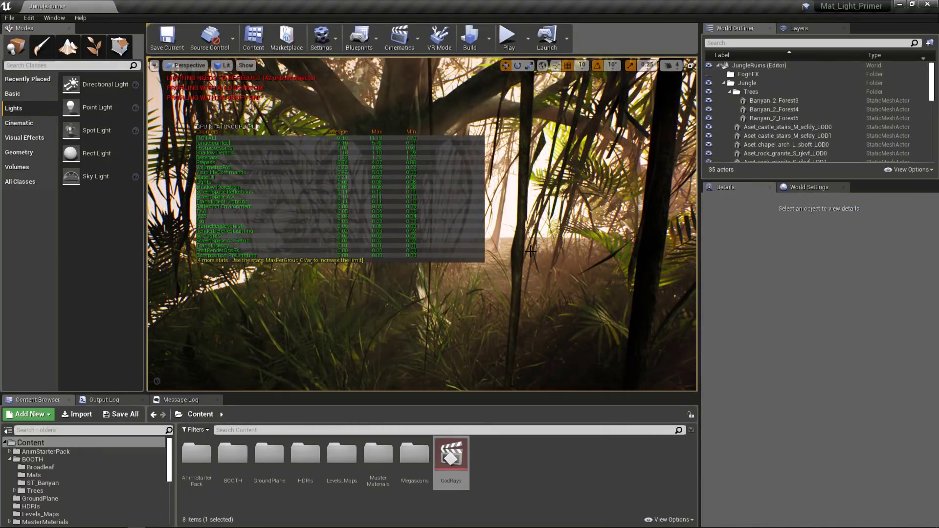
Compare shadow quality by lowering Shadows to High, then restoring Epic
click(317, 43)
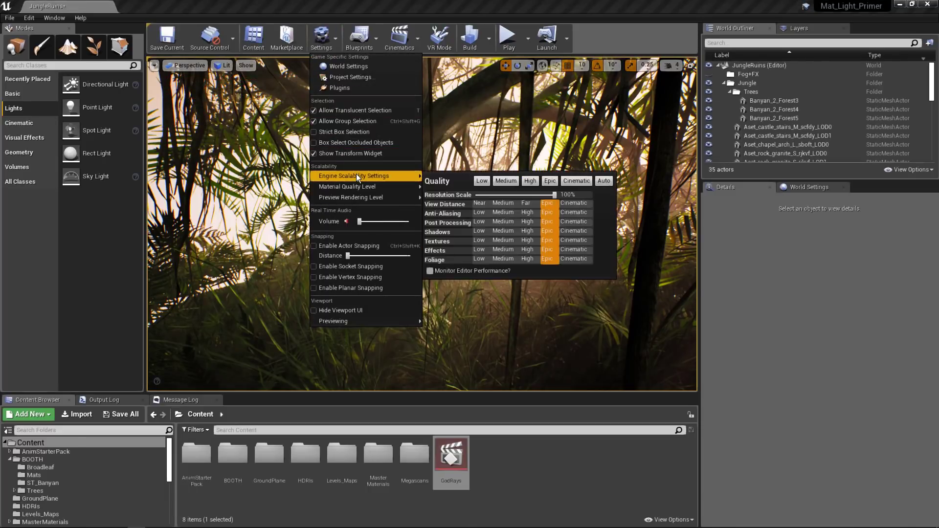
mouse_move(354, 176)
click(527, 231)
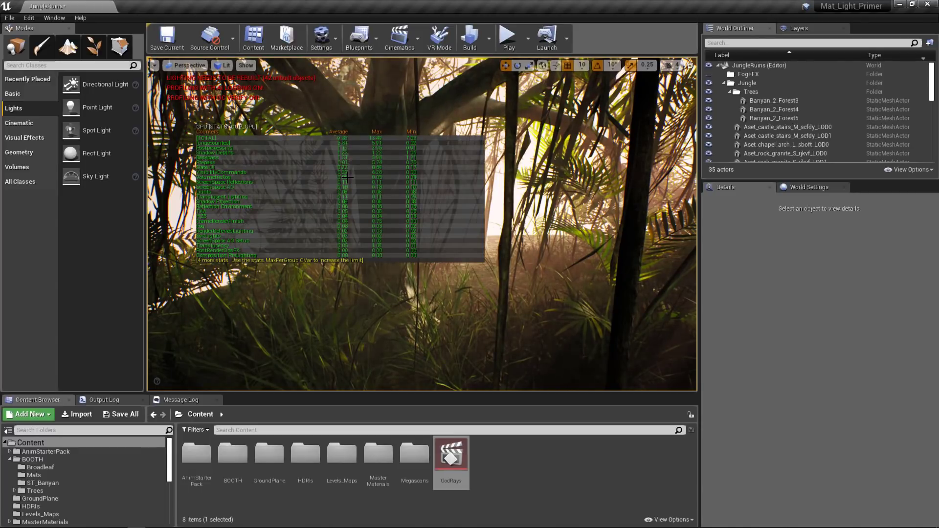
right_drag(515, 295, 562, 288)
click(321, 40)
mouse_move(354, 176)
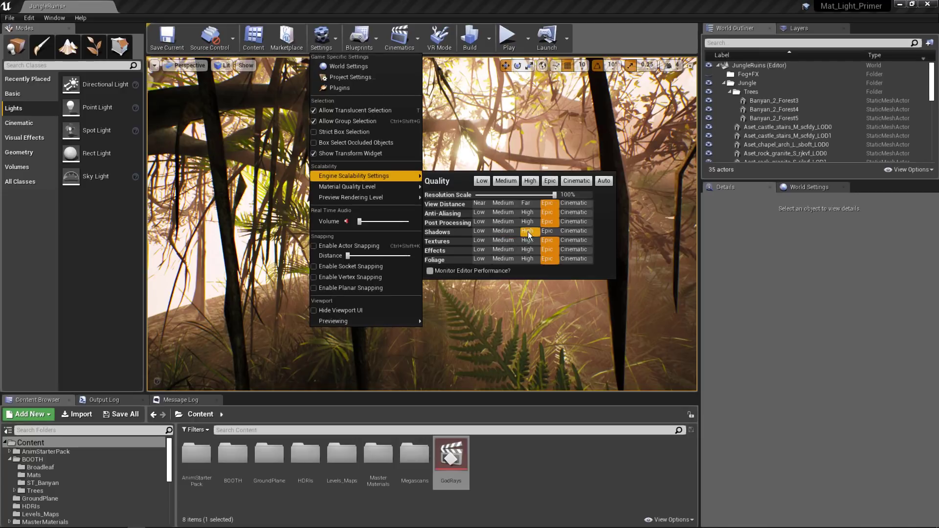
click(547, 230)
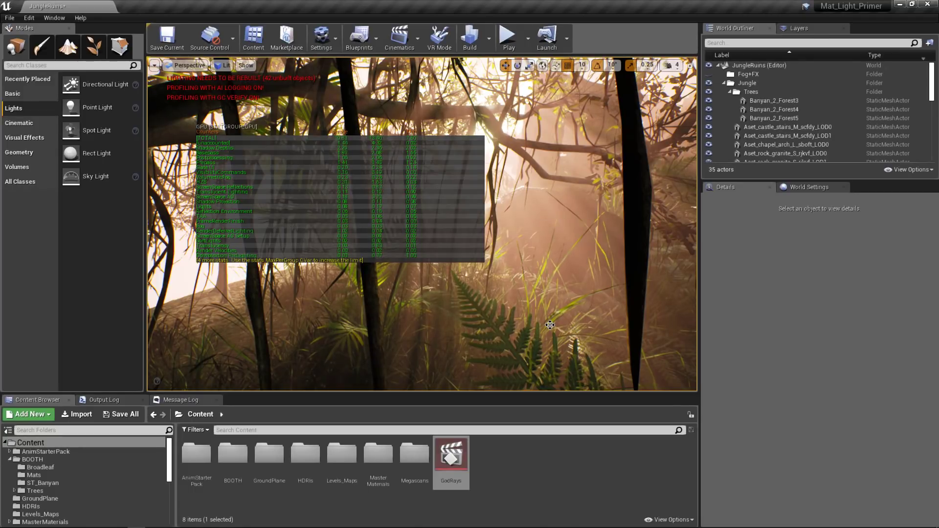
Place a Spot Light beside the central tree with Intensity 1000 cd
click(62, 129)
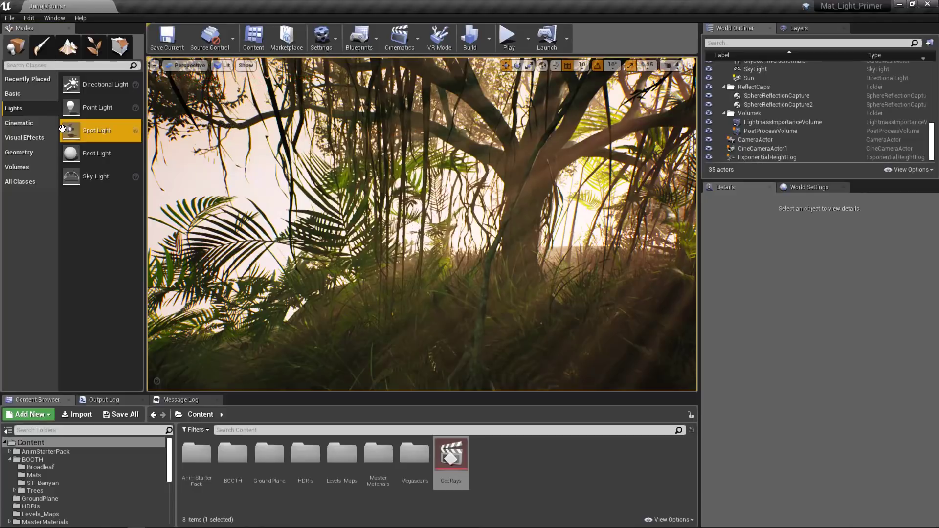
drag(62, 129, 529, 247)
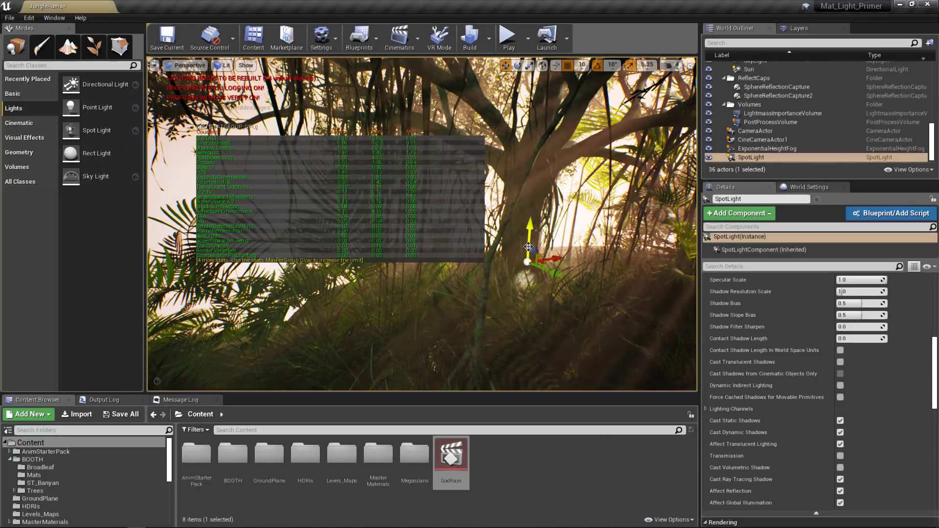
click(860, 356)
text(1000)
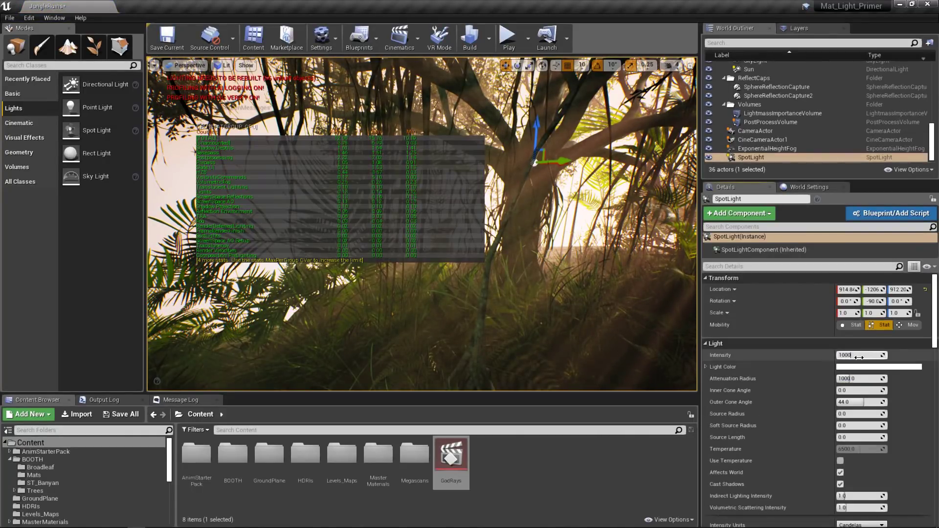
key(Tab)
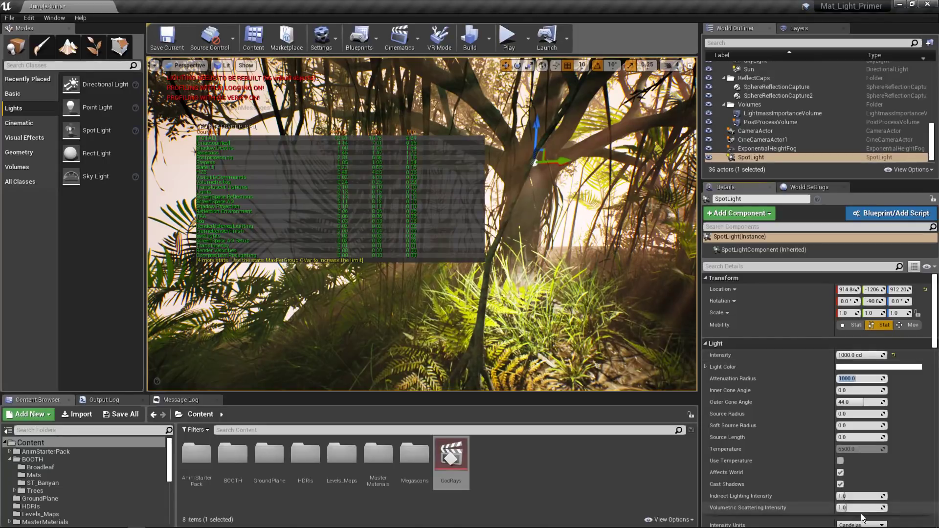
Set the spotlight's Volumetric Scattering Intensity to 20 and enable Cast Volumetric Shadow
click(857, 509)
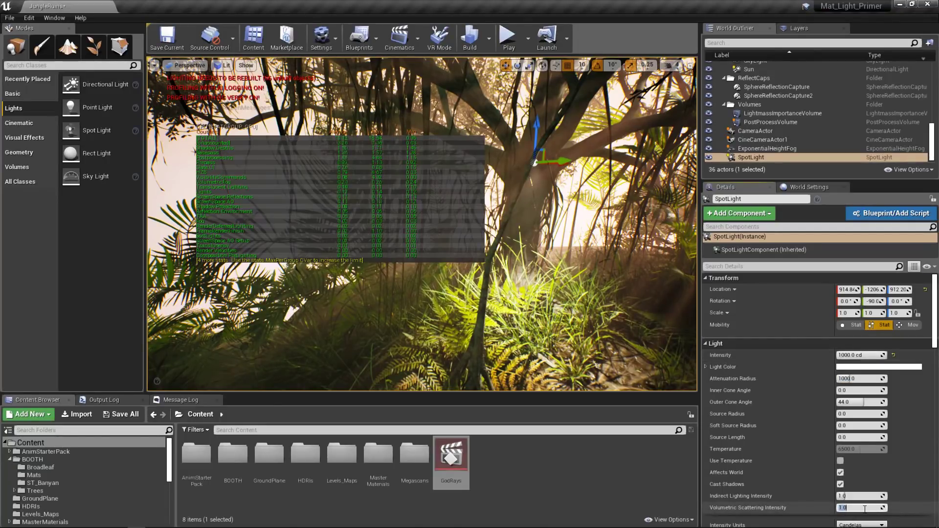
text(20)
key(Return)
scroll(844, 480, down, 3)
scroll(844, 480, down, 5)
scroll(843, 479, down, 3)
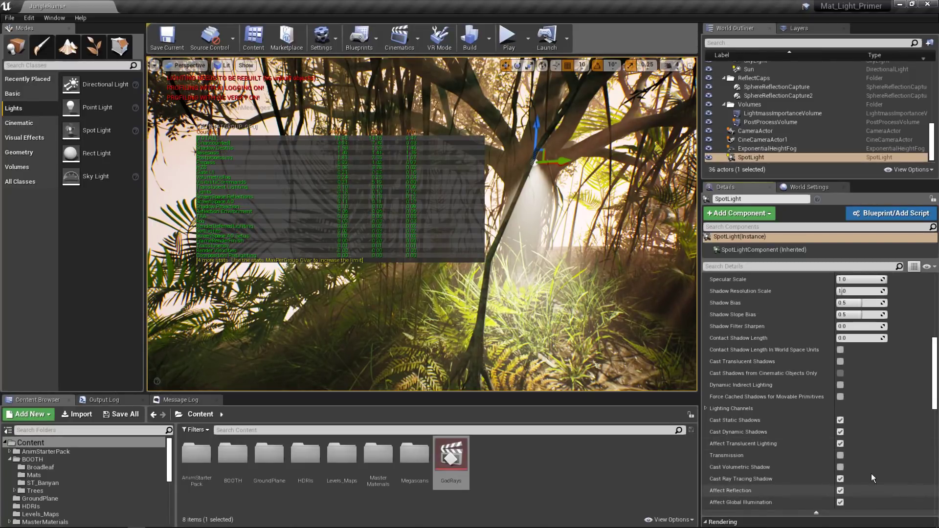
click(840, 468)
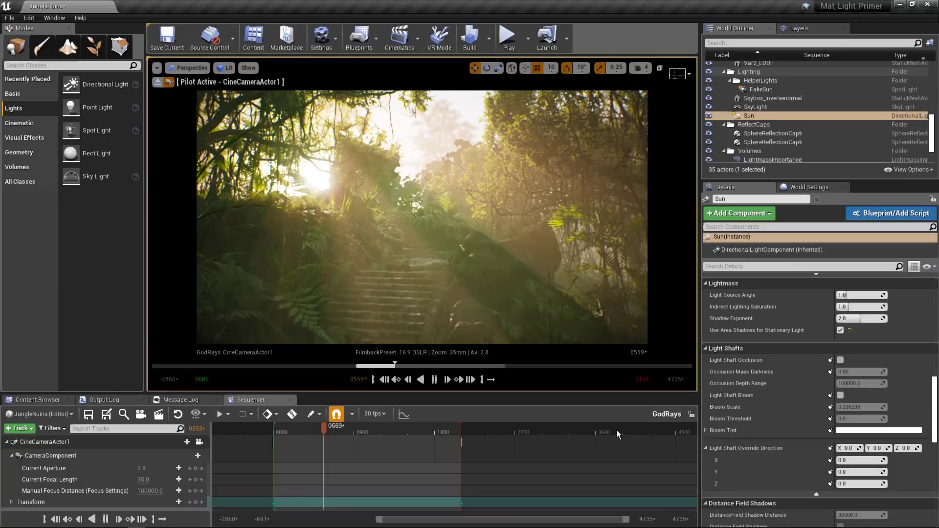
Enable Light Shaft Occlusion on the Sun and raise Occlusion Mask Darkness to about 0.72
click(841, 360)
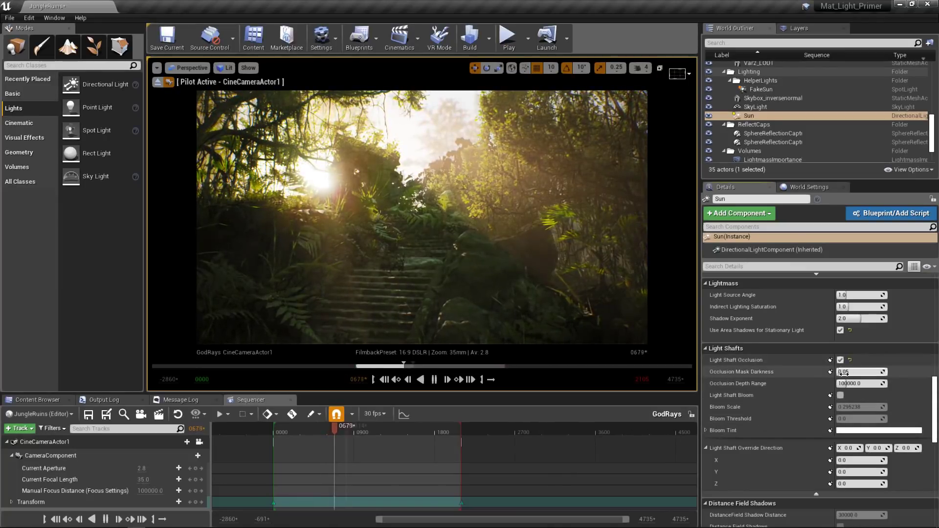
drag(845, 373, 876, 371)
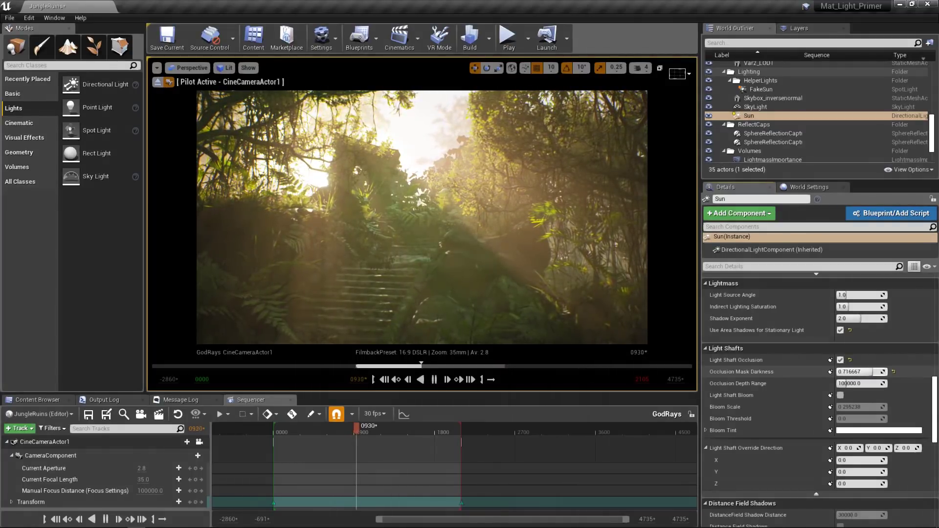